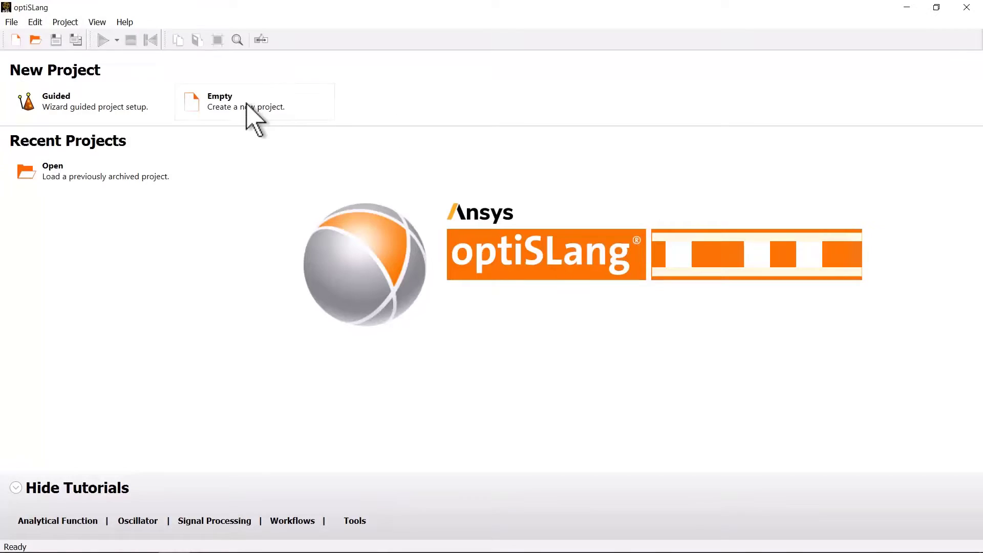
- Create an empty project and save it as bumper_impact in D:\bumper_impact
click(247, 104)
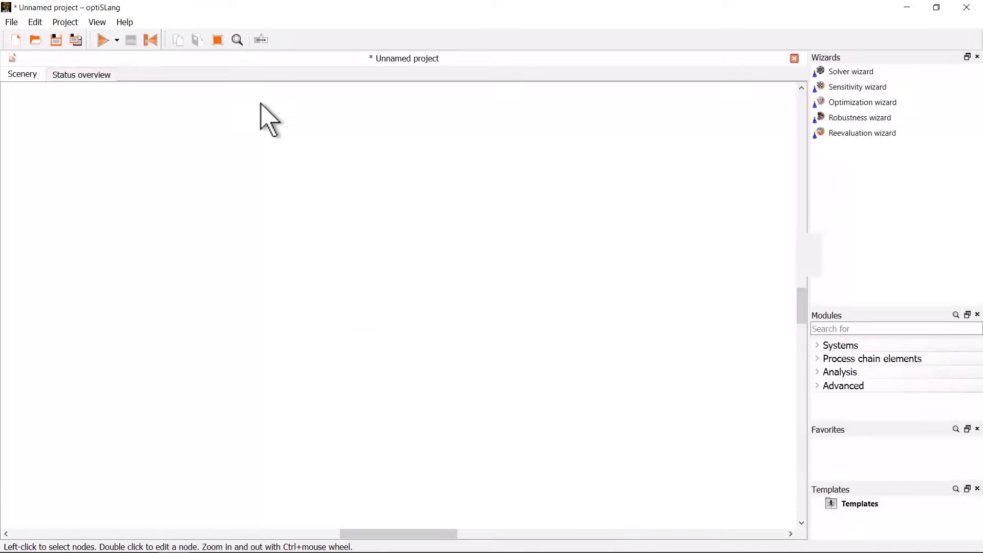
click(55, 40)
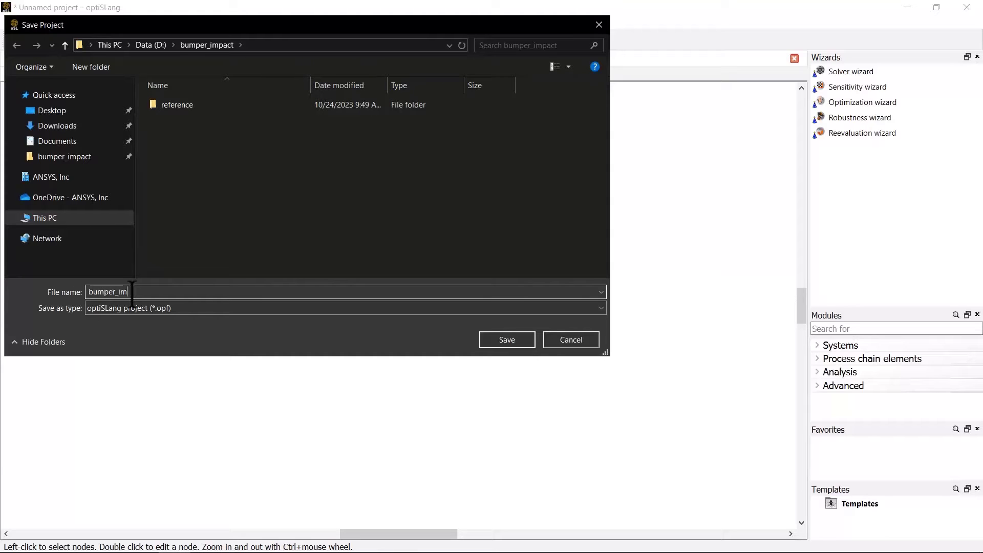
click(506, 342)
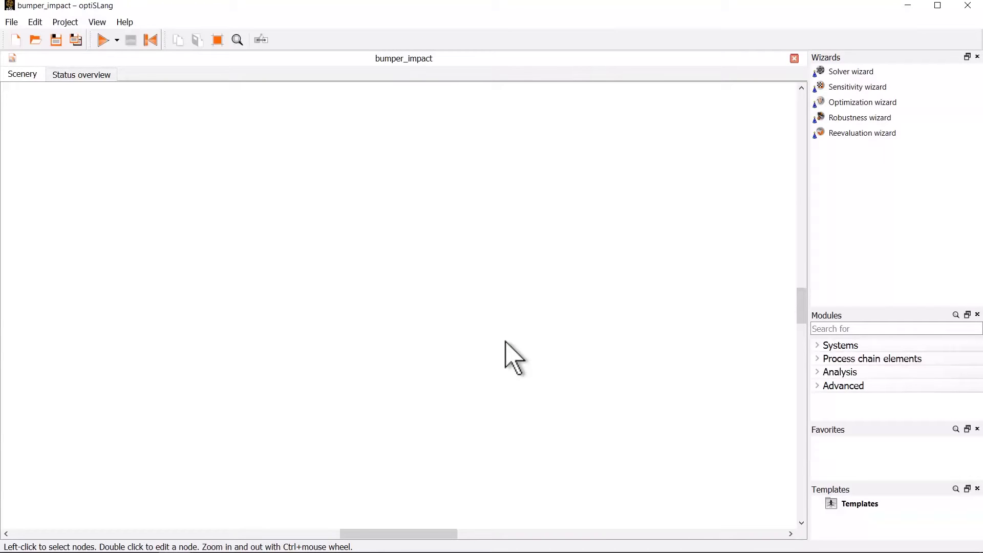
- Drop a Solver wizard on the Scenery, choose Ansys LS-DYNA, and load reference\bumper_impact.k
click(859, 73)
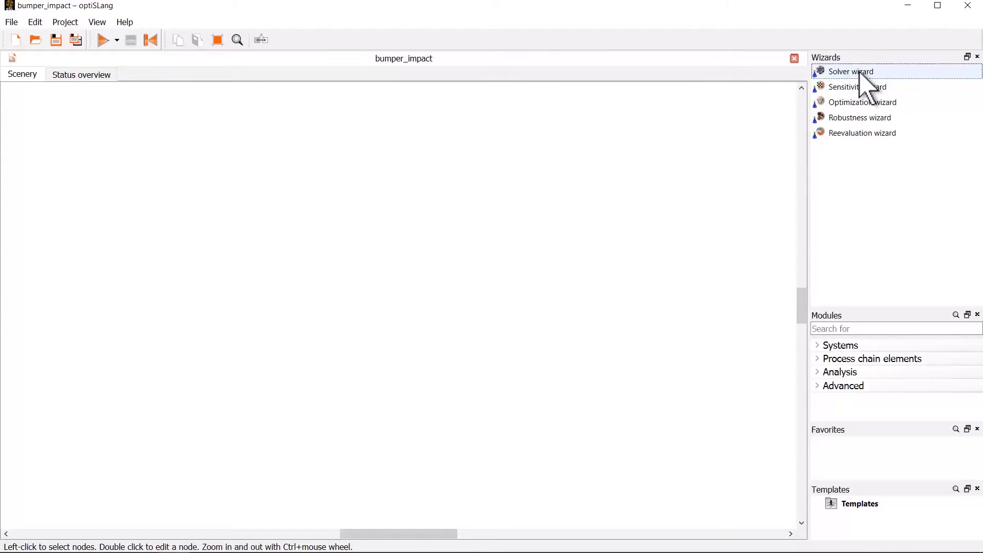
drag(860, 72, 395, 289)
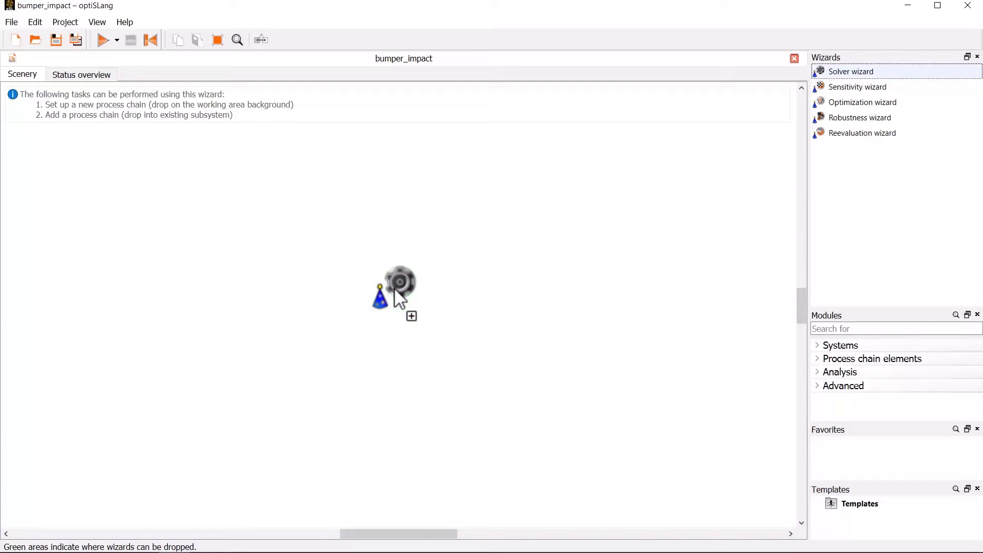
drag(395, 287, 395, 288)
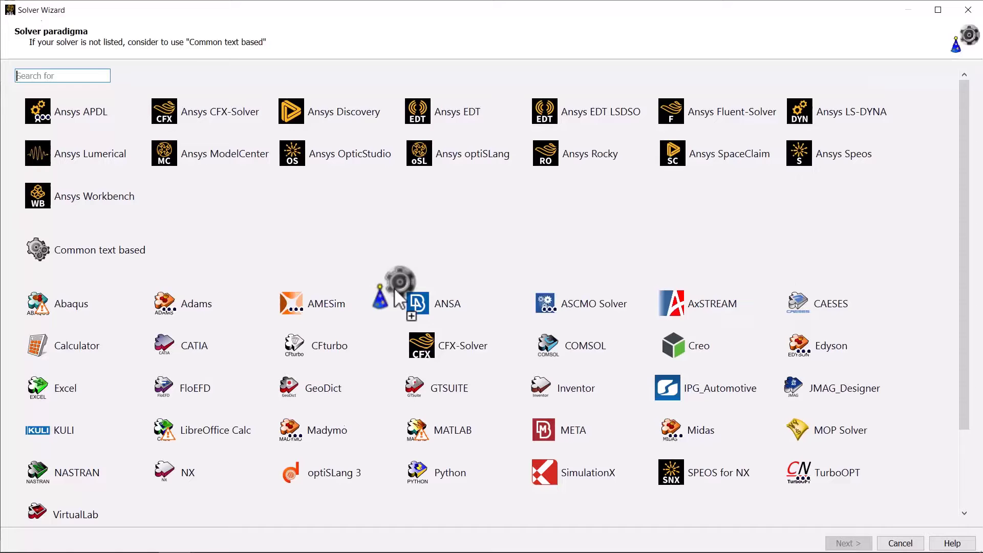
click(90, 75)
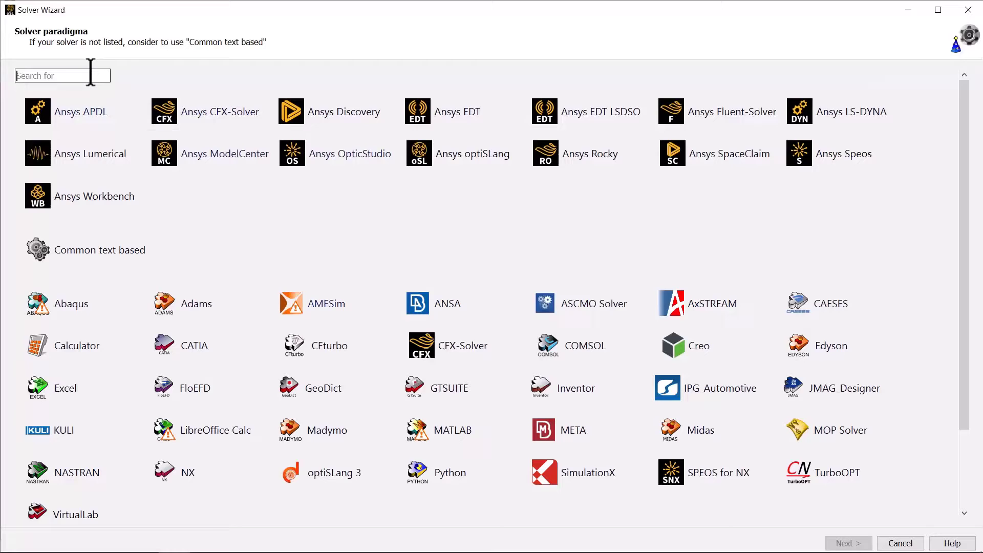
text(ls-dy)
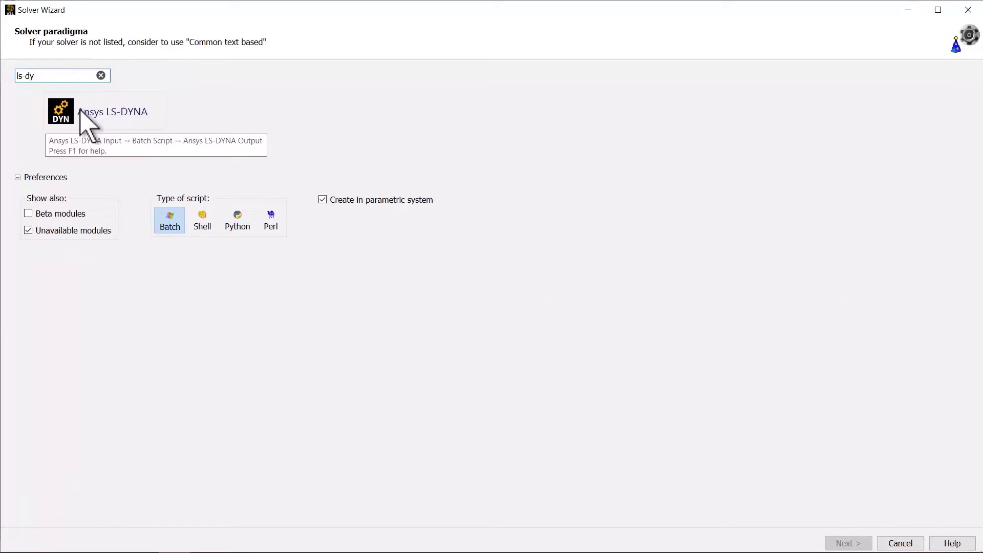
double_click(79, 112)
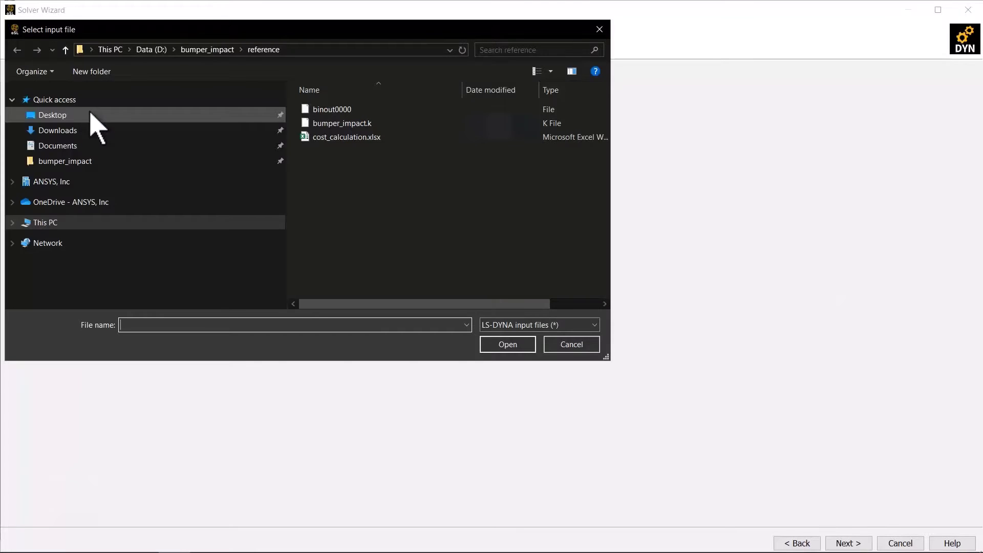
click(357, 125)
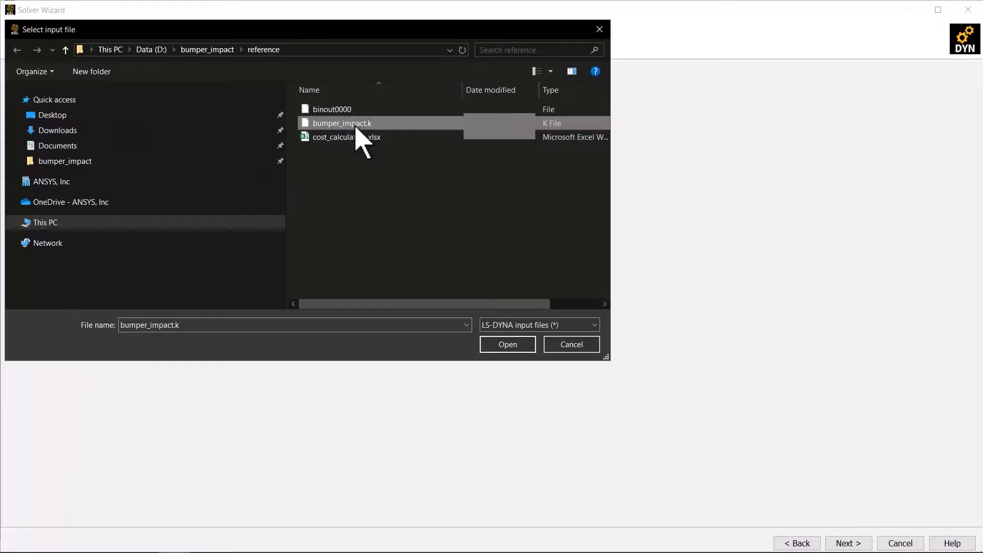
click(507, 344)
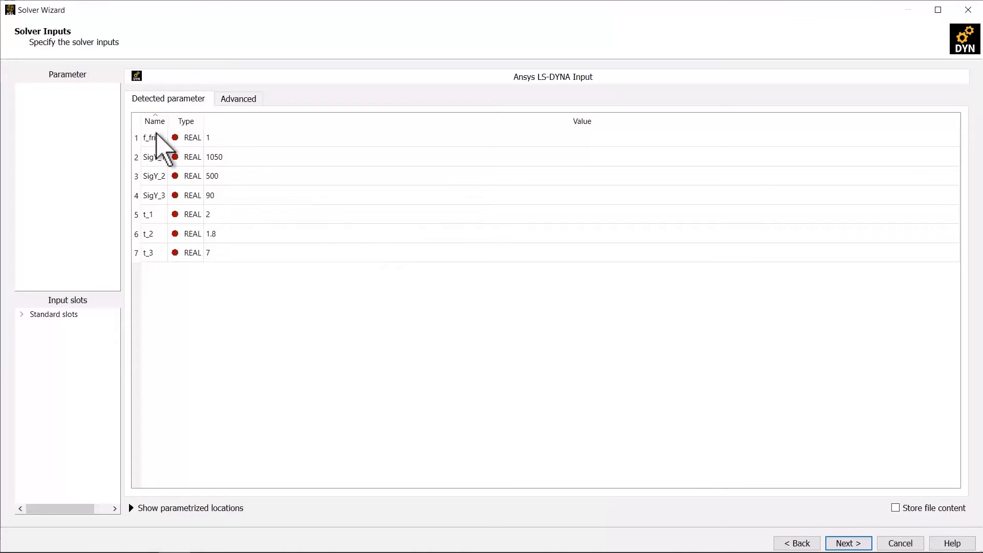
- Add all seven detected inputs (f_fric, SigY_1–3, t_1–3) as parameters
click(238, 99)
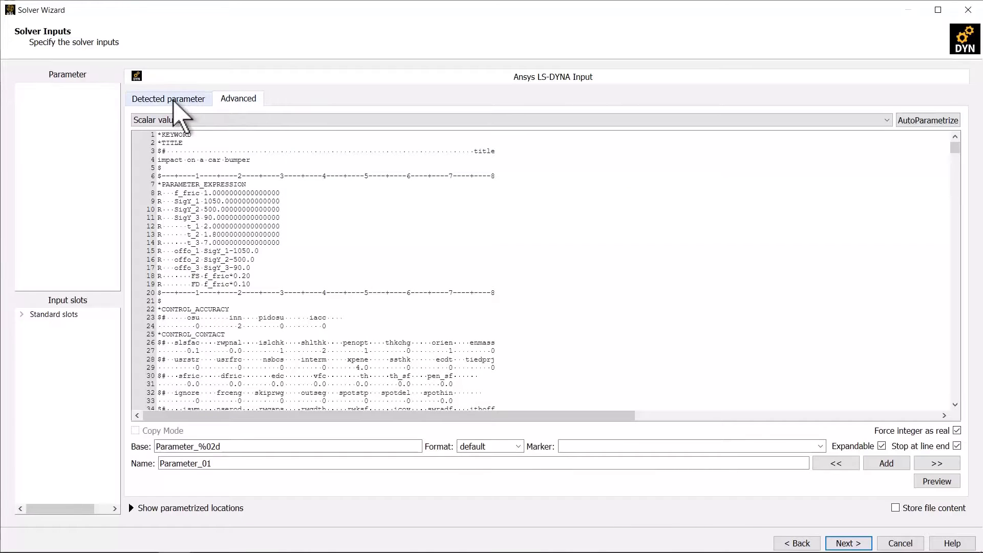
click(185, 98)
click(153, 140)
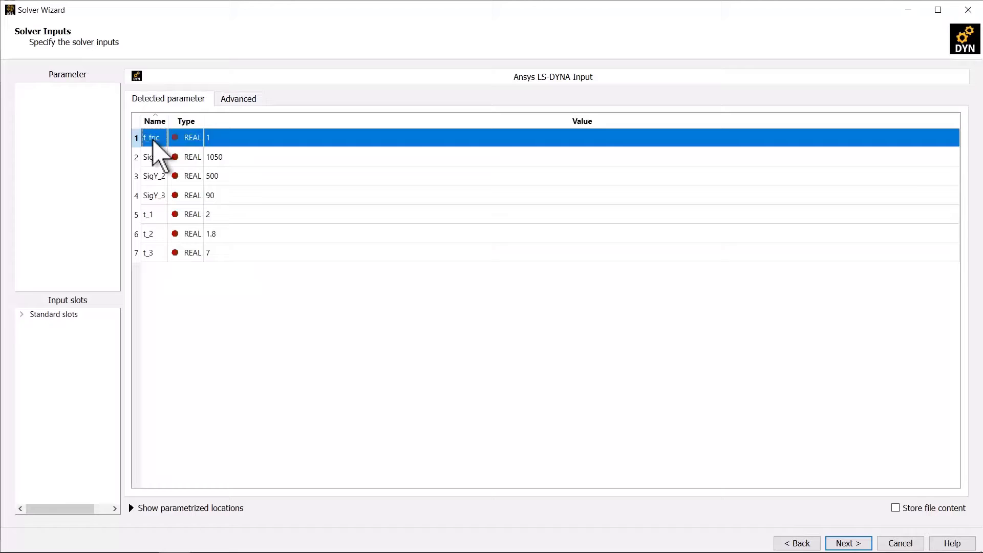
shift+click(150, 254)
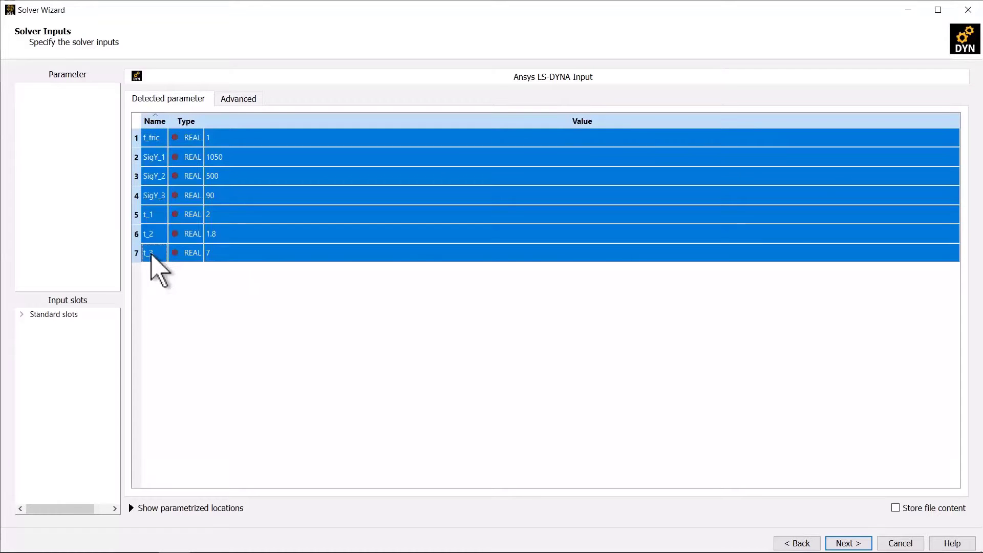
drag(231, 253, 106, 233)
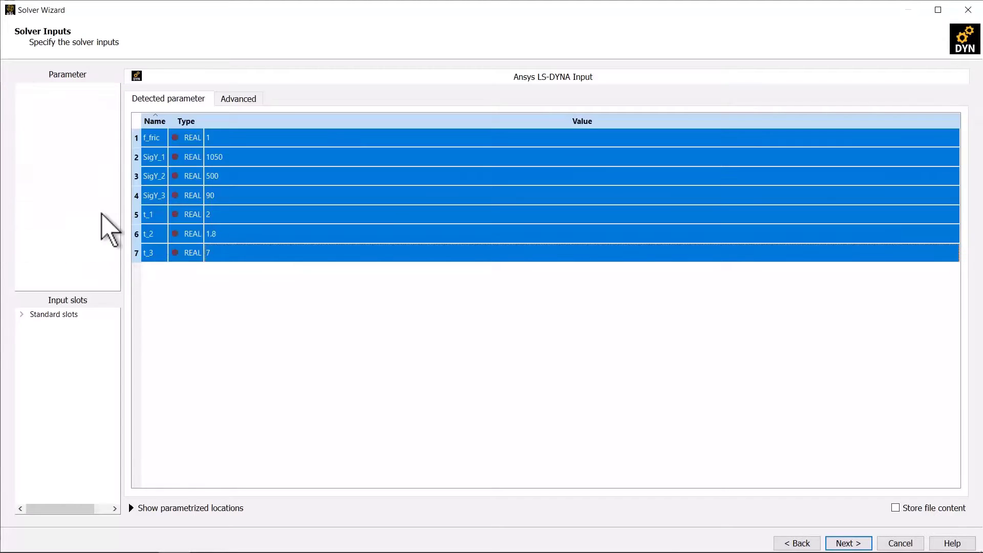
- Show the parametrized locations and inspect SigY_1 in the raw keyword text
click(131, 508)
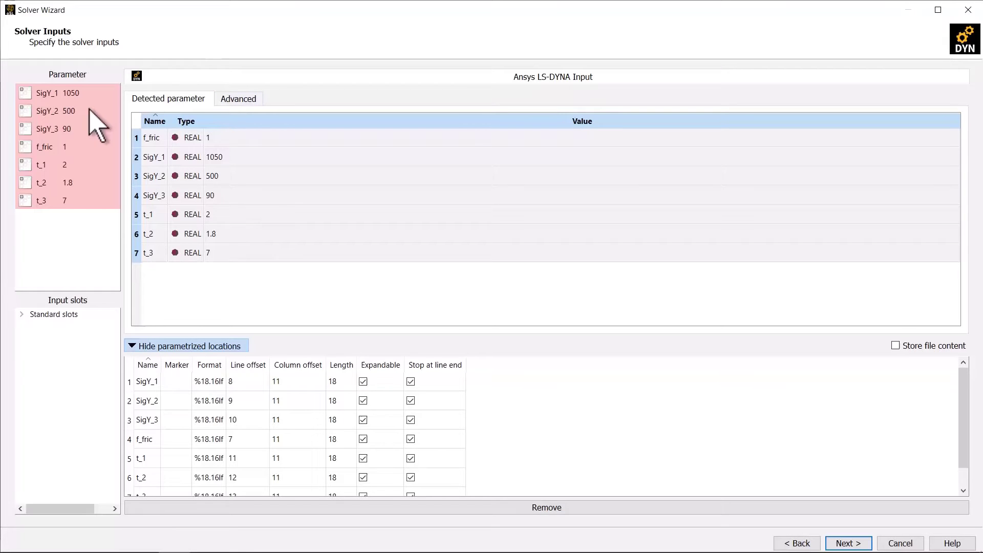
click(58, 96)
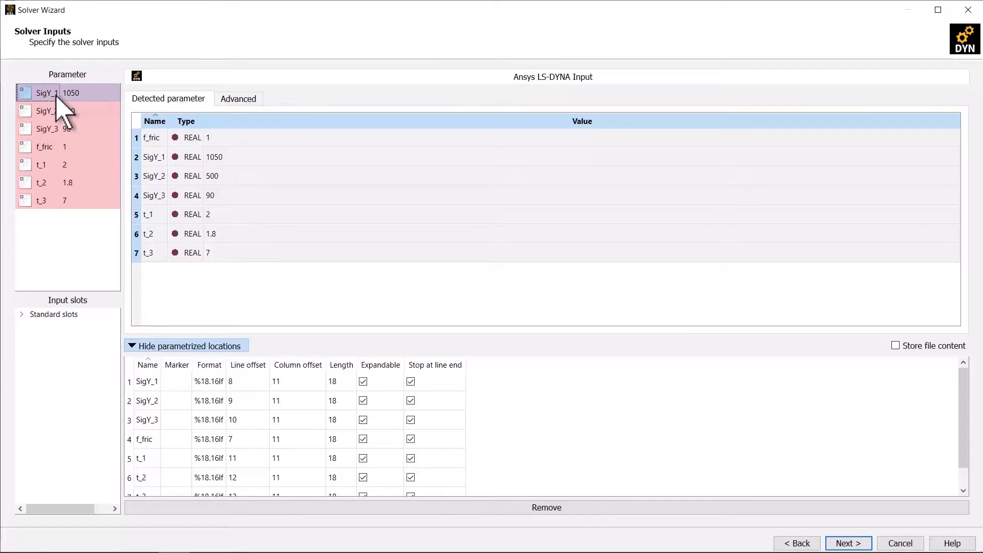
click(228, 100)
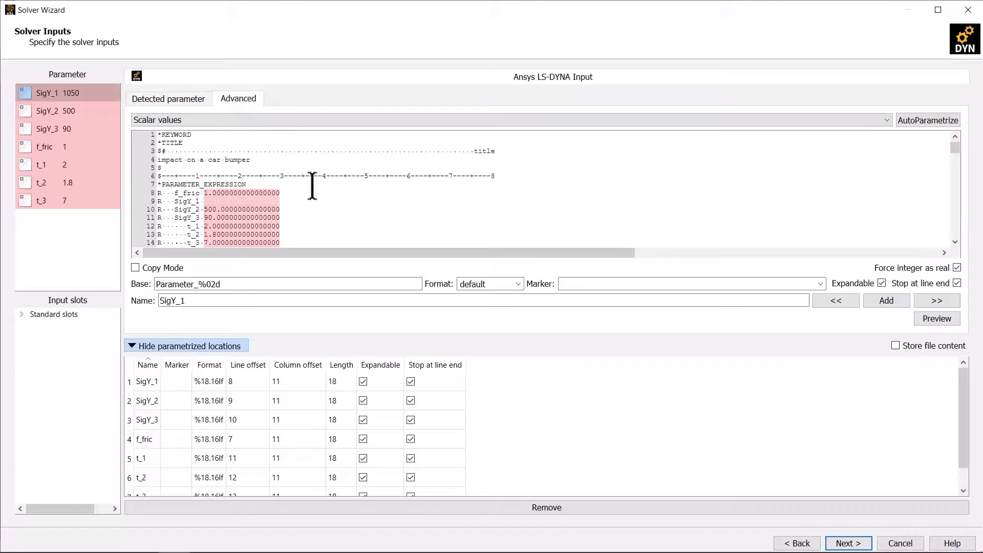
ctrl+scroll(319, 190, up, 3)
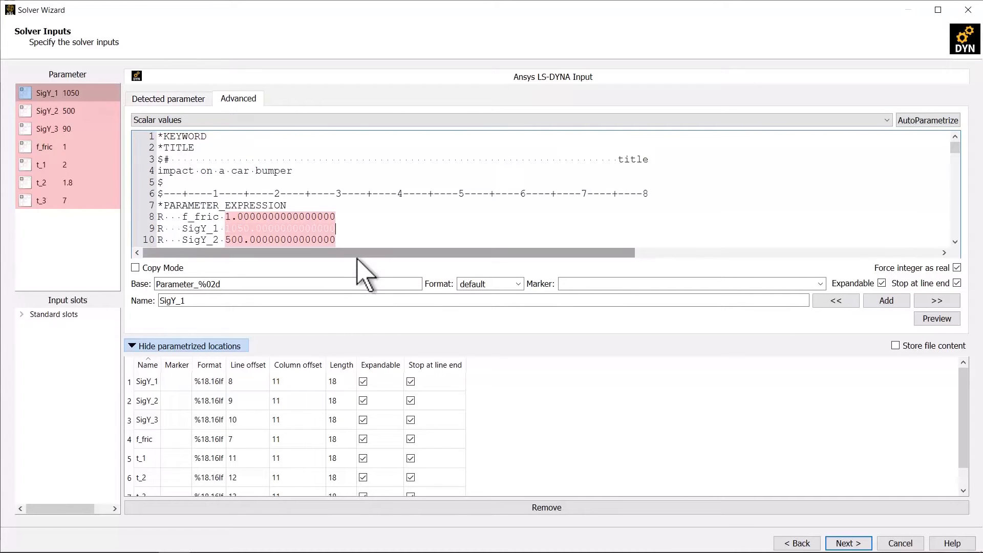
scroll(381, 210, down, 2)
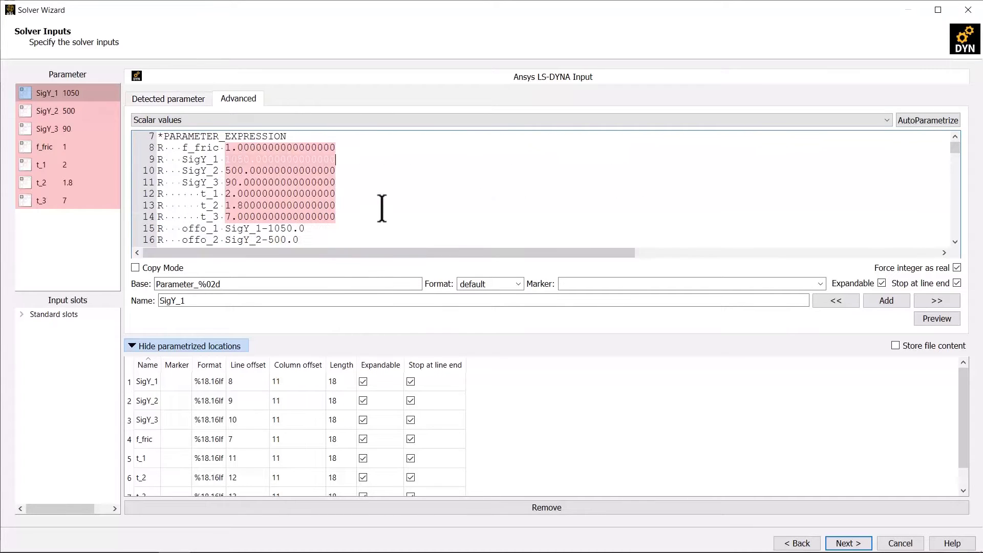
click(133, 346)
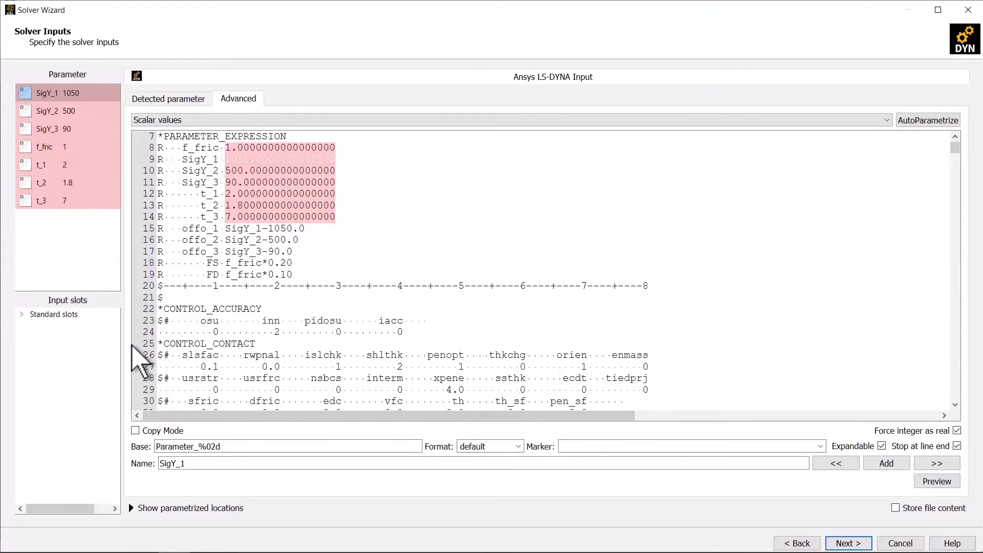
- Parametrize the 210000.0 moduli on lines 189 and 212 as E_1 and E_2
key(ctrl+f)
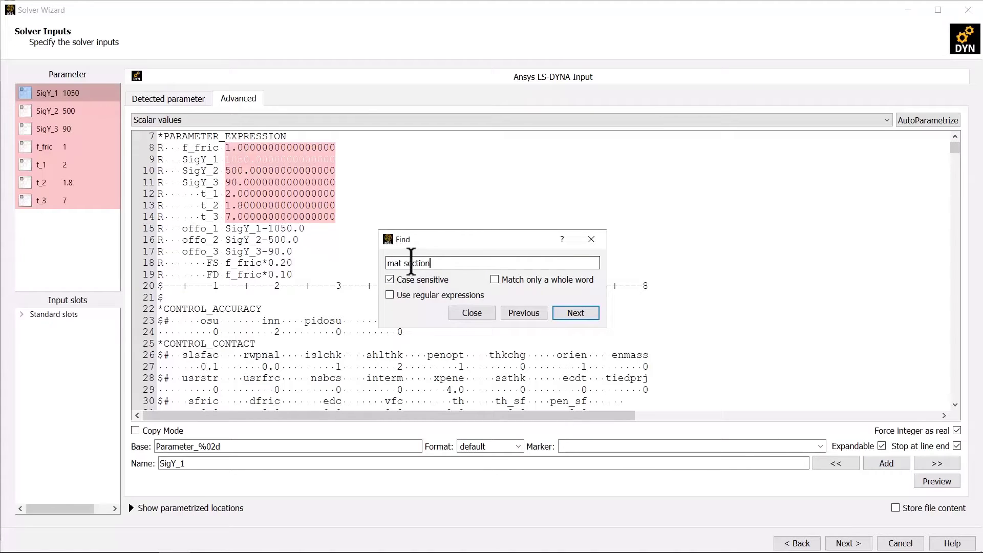
click(576, 313)
drag(281, 378, 342, 379)
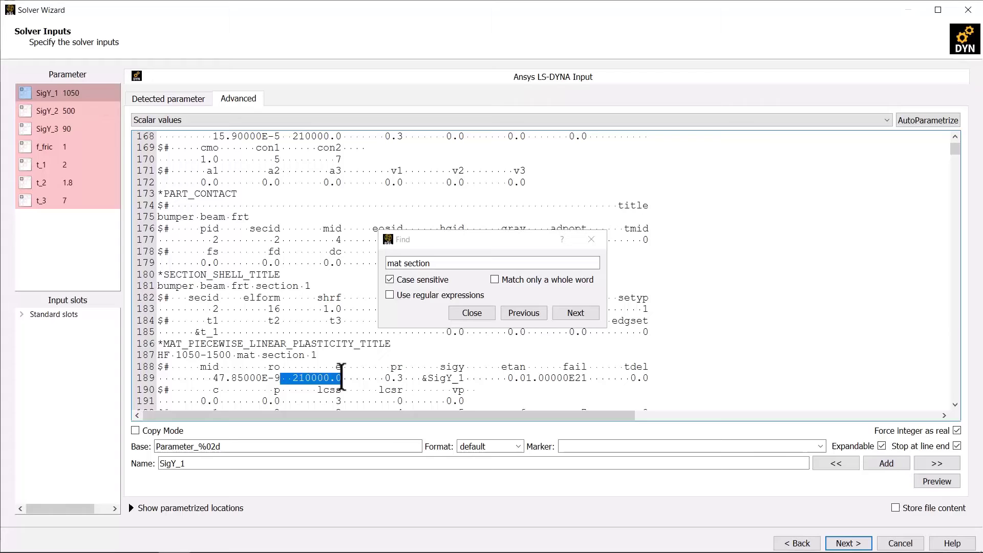
click(881, 446)
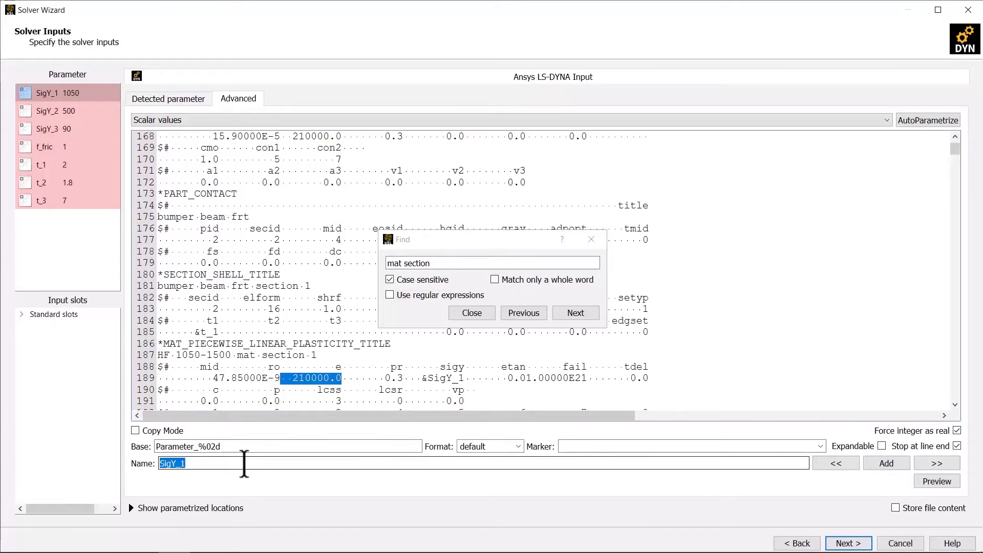
click(244, 464)
text(E_1)
click(886, 464)
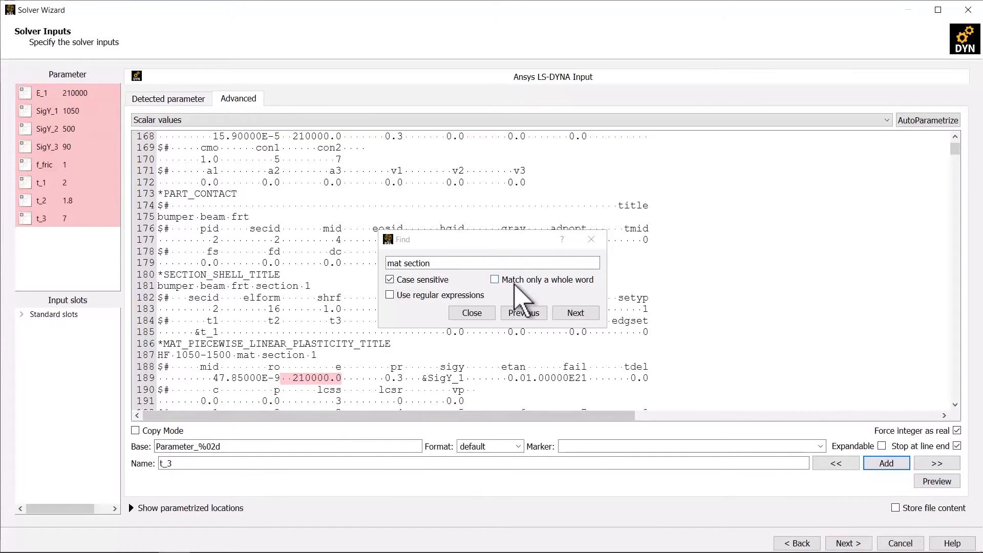
click(575, 313)
drag(281, 378, 342, 379)
click(192, 463)
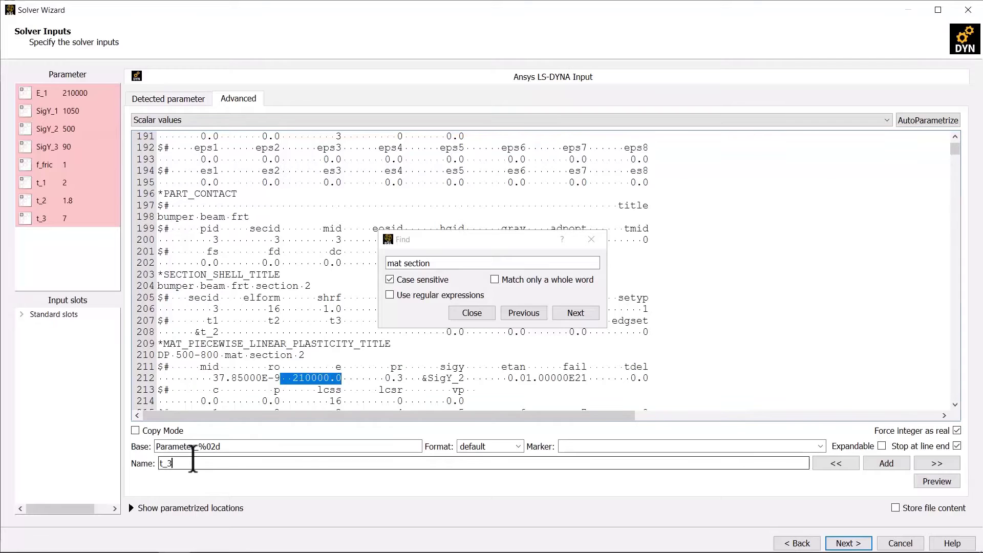
text(E_2)
click(887, 463)
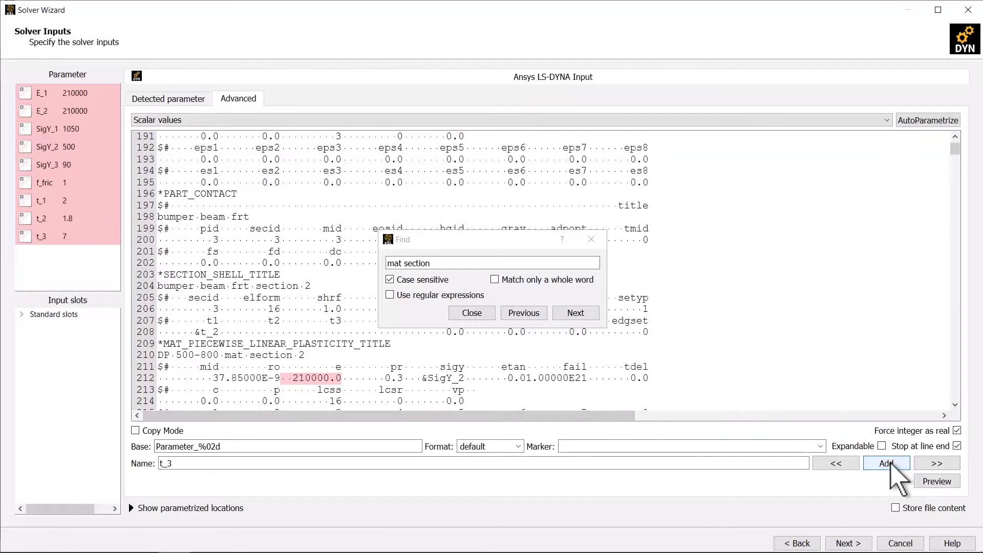
- Parametrize the 5600.0 modulus on line 423 as E_3
click(575, 313)
drag(280, 378, 346, 379)
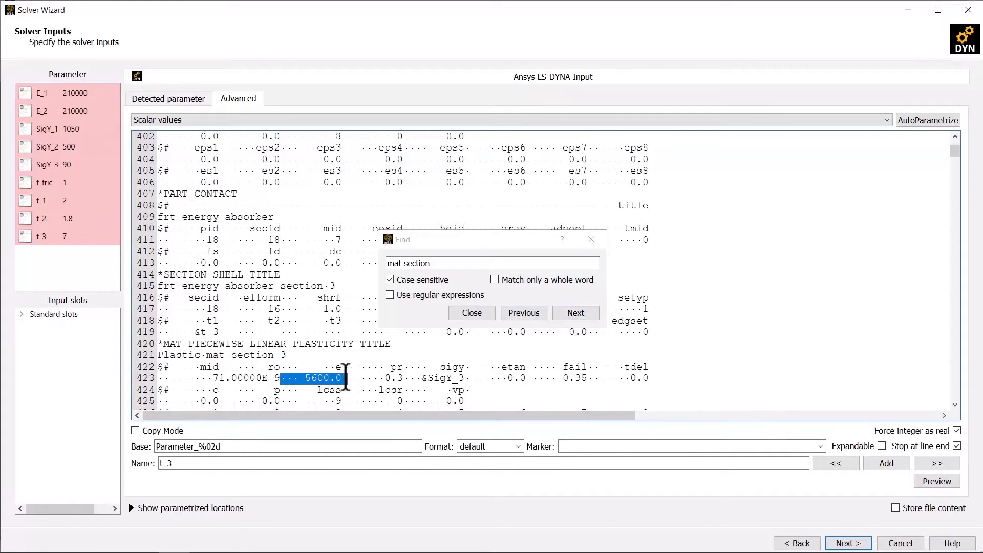
double_click(221, 463)
text(E_3)
click(886, 463)
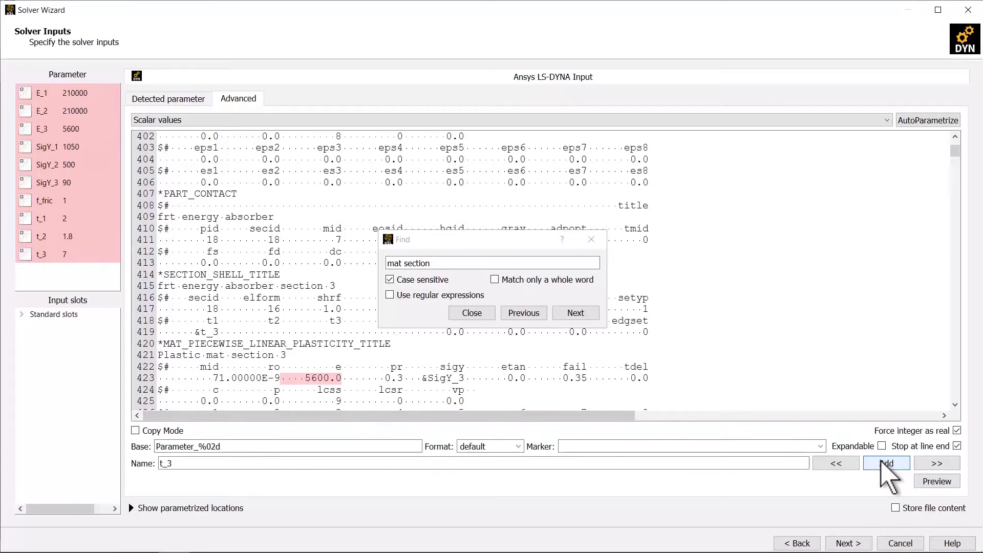
- Check where E_1, E_2 and E_3 sit in the parametrized locations table
click(482, 313)
click(62, 95)
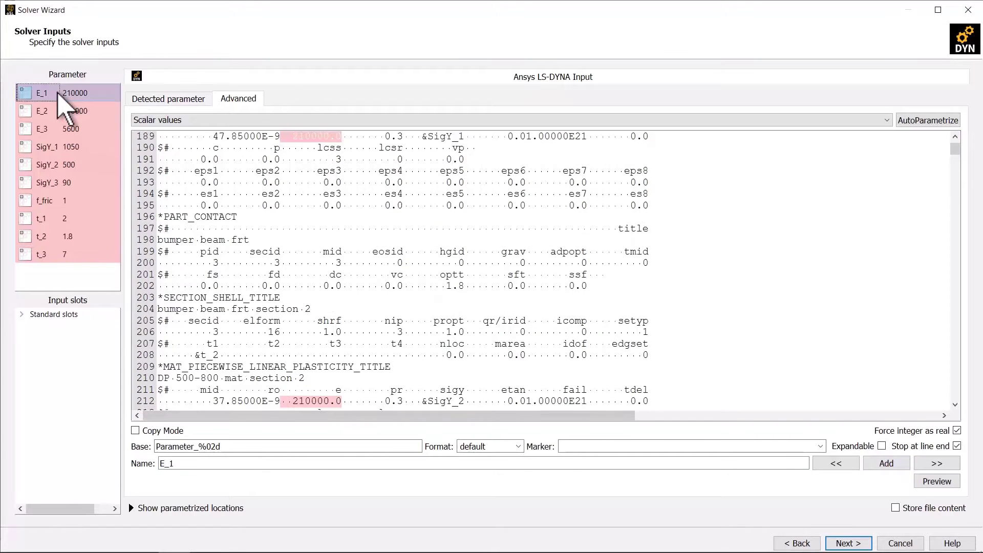
click(62, 111)
click(57, 129)
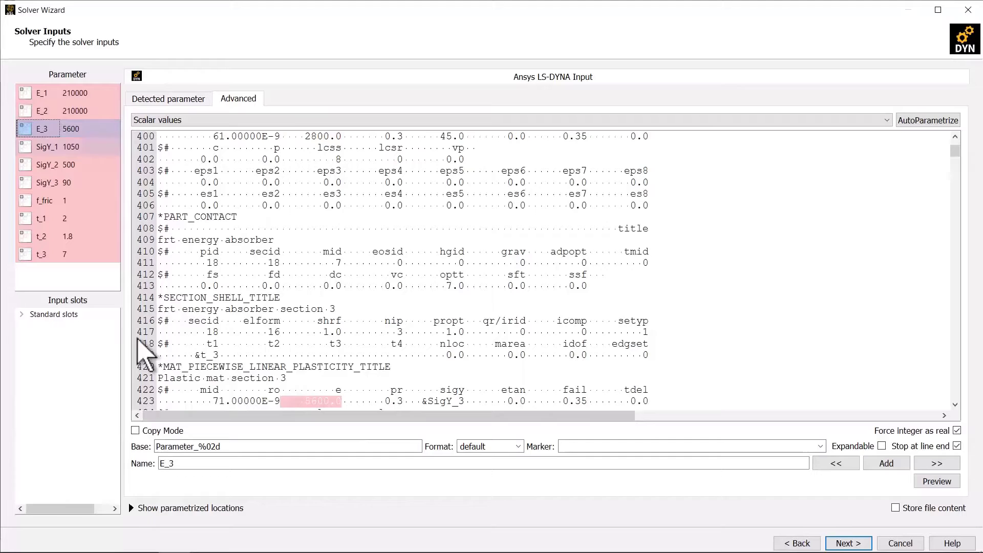
click(132, 507)
click(154, 383)
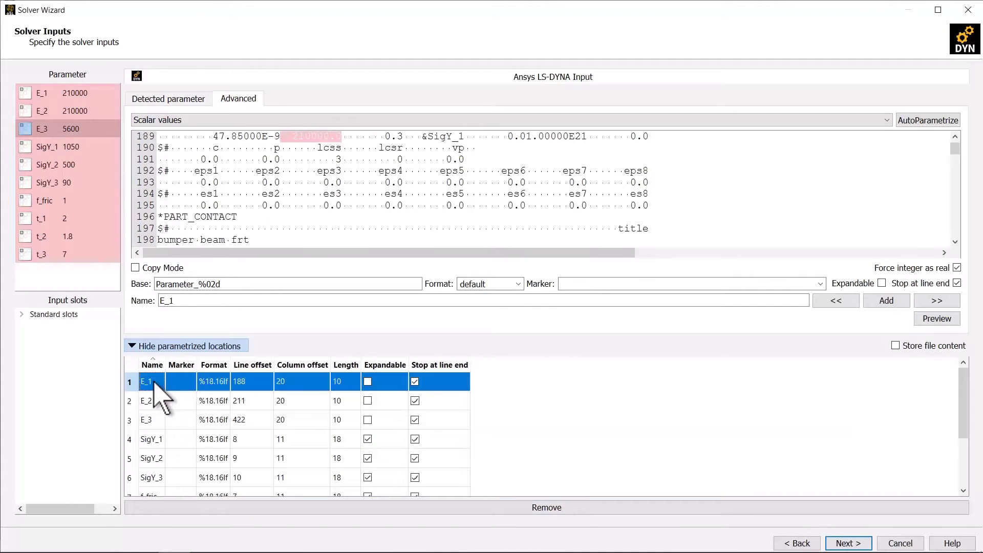
shift+click(153, 421)
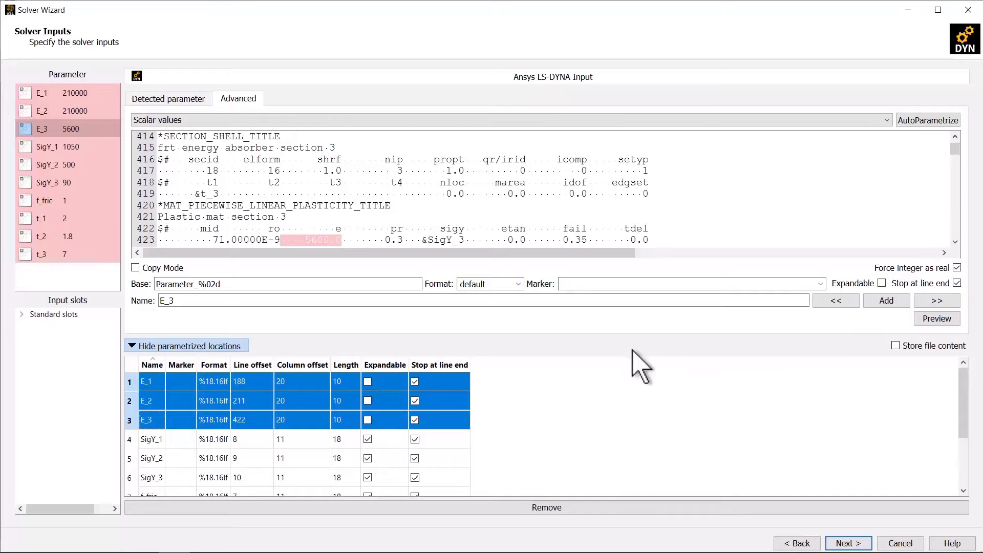
click(133, 346)
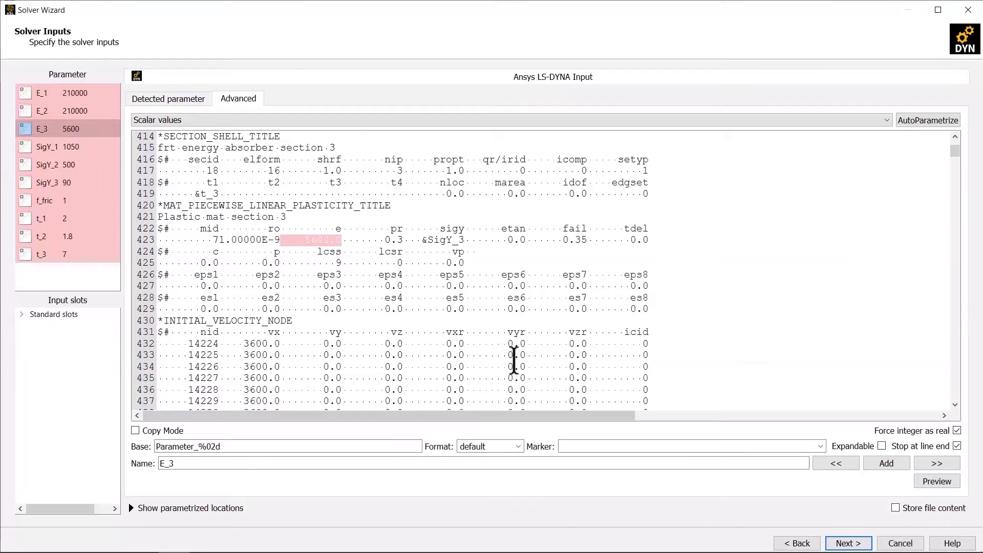
click(937, 481)
click(717, 229)
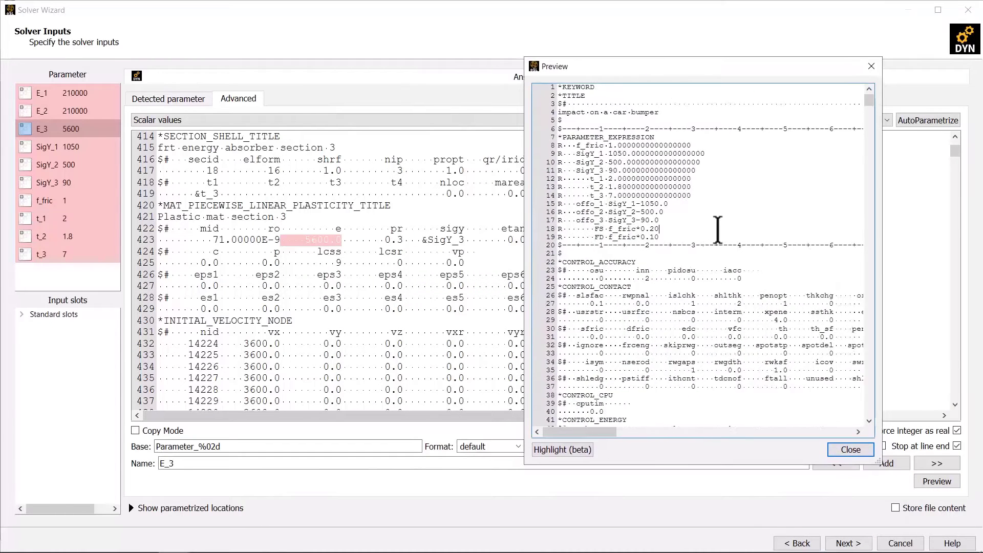
ctrl+scroll(712, 229, up, 2)
click(566, 450)
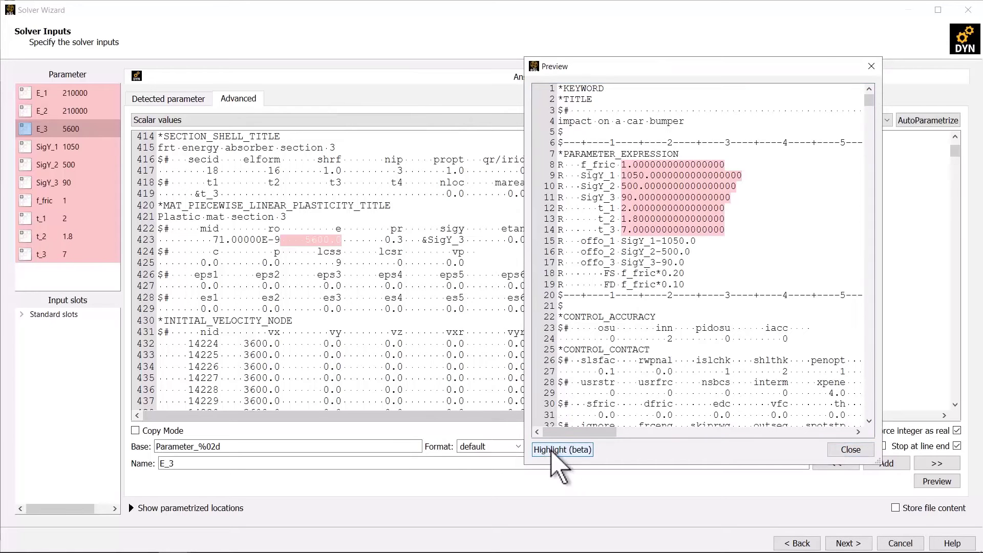
key(ctrl+f)
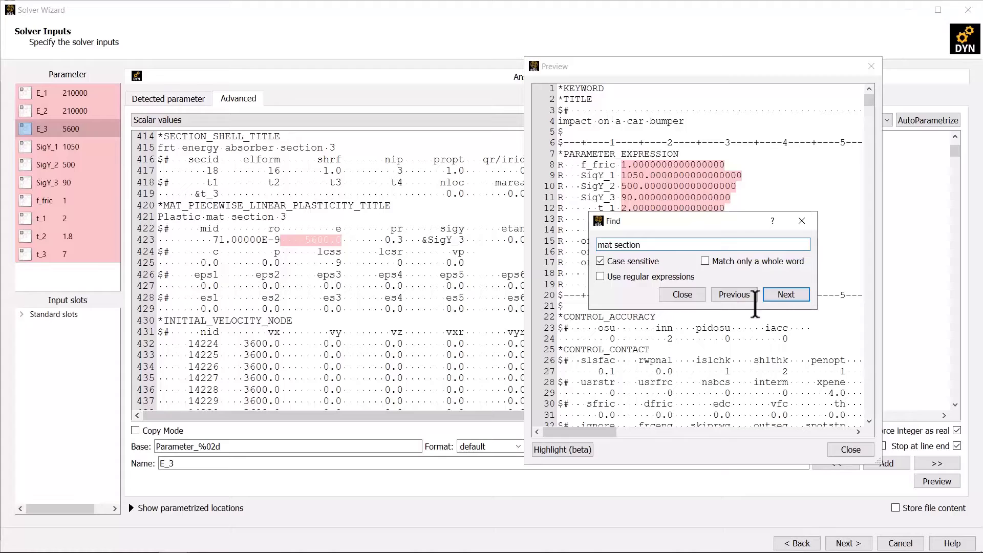
click(785, 296)
click(786, 295)
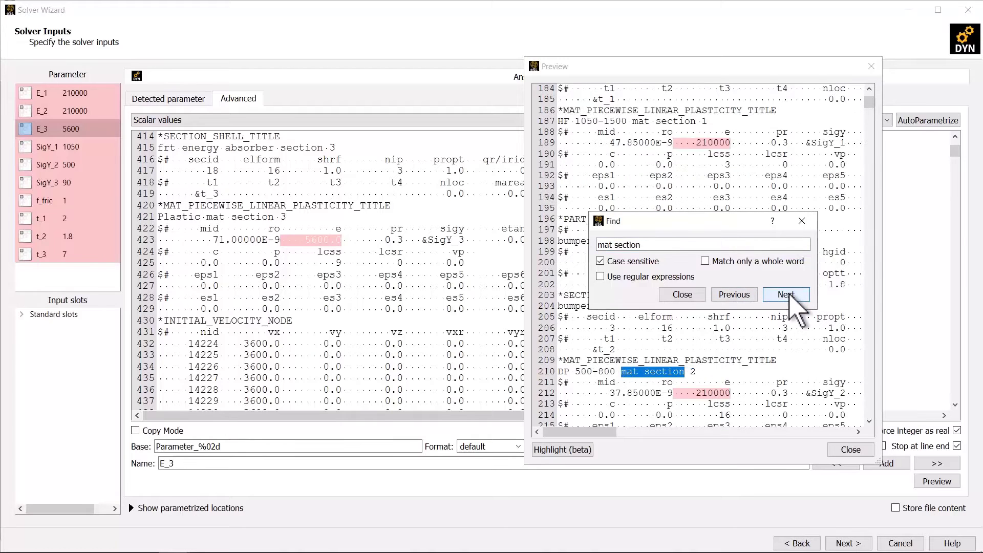
click(786, 294)
drag(738, 393, 672, 394)
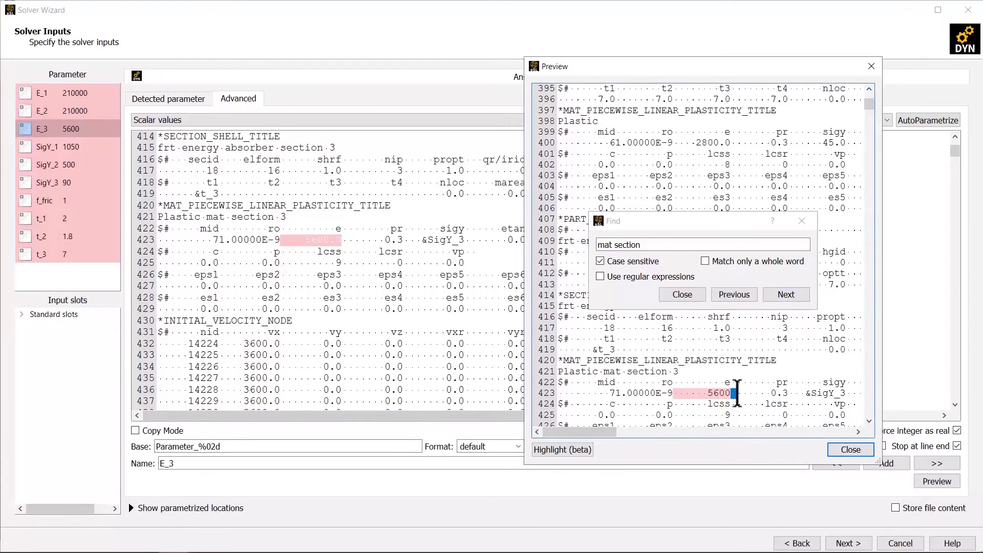
click(697, 296)
click(851, 451)
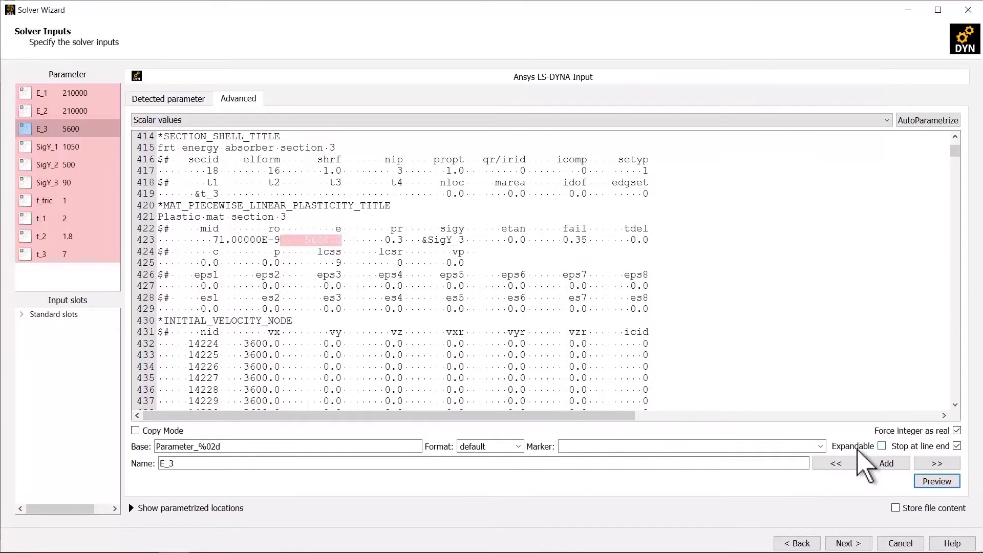
- On the Parametrize Inputs page, widen the Range column to see all ten parameter ranges
click(850, 544)
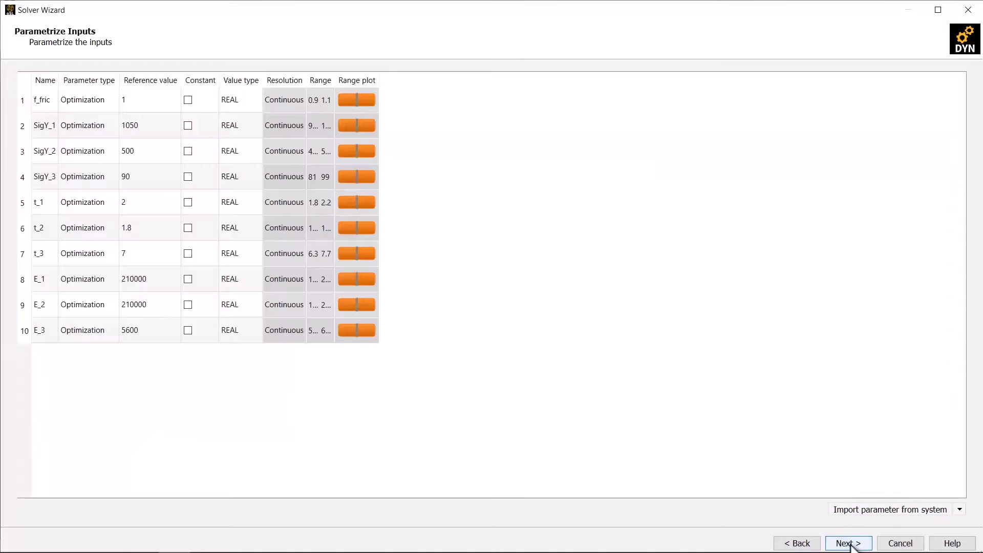
double_click(335, 80)
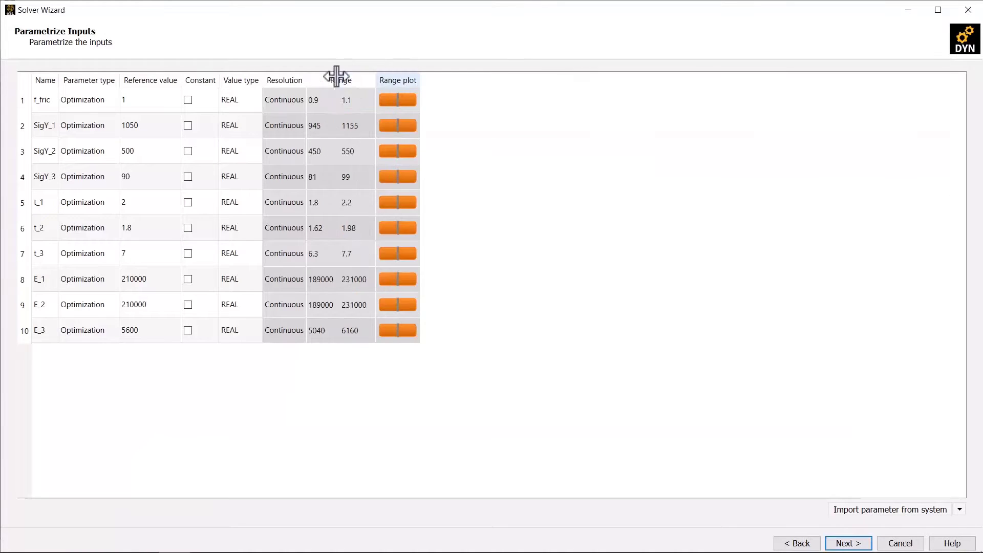
click(849, 545)
- Set the reference folder as the LS-DYNA project directory and maximize the extractor window
click(822, 101)
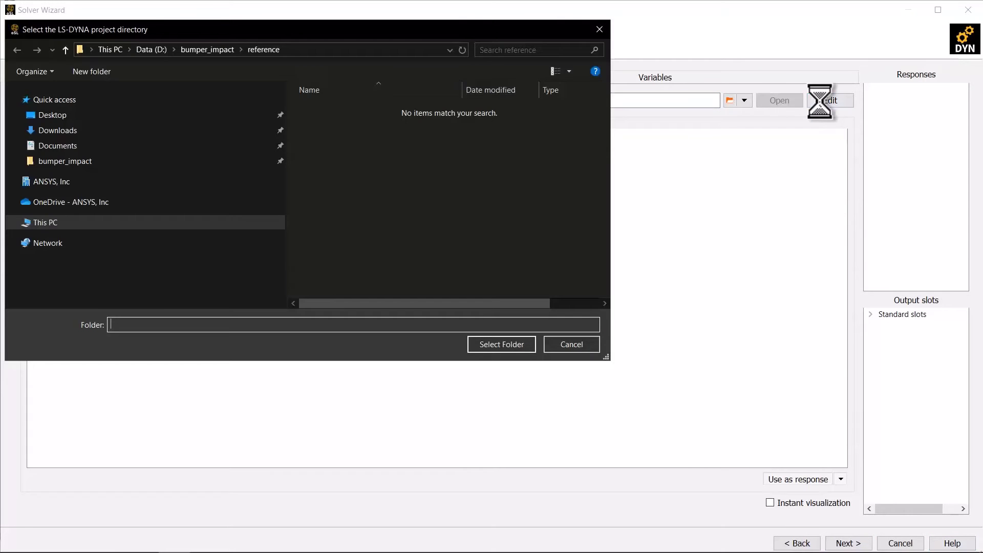
click(487, 345)
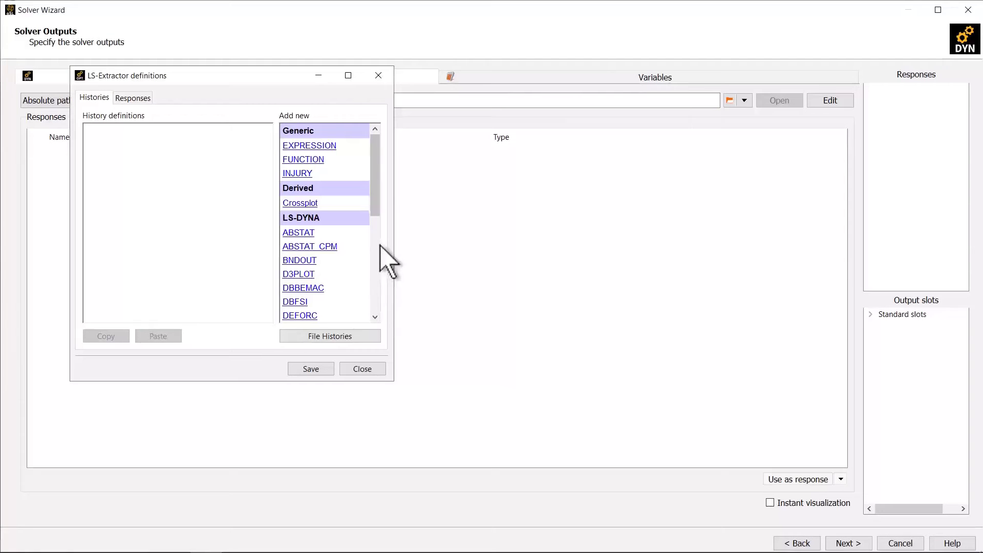
drag(304, 77, 693, 39)
click(733, 36)
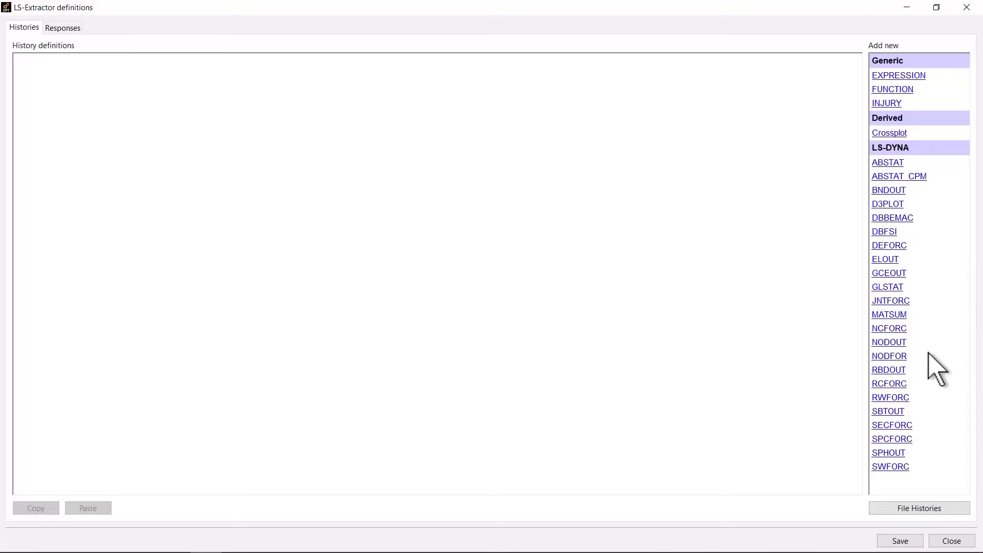
- Add RBDOUT history Sig_ux for rigid body 1 X displacement
click(882, 370)
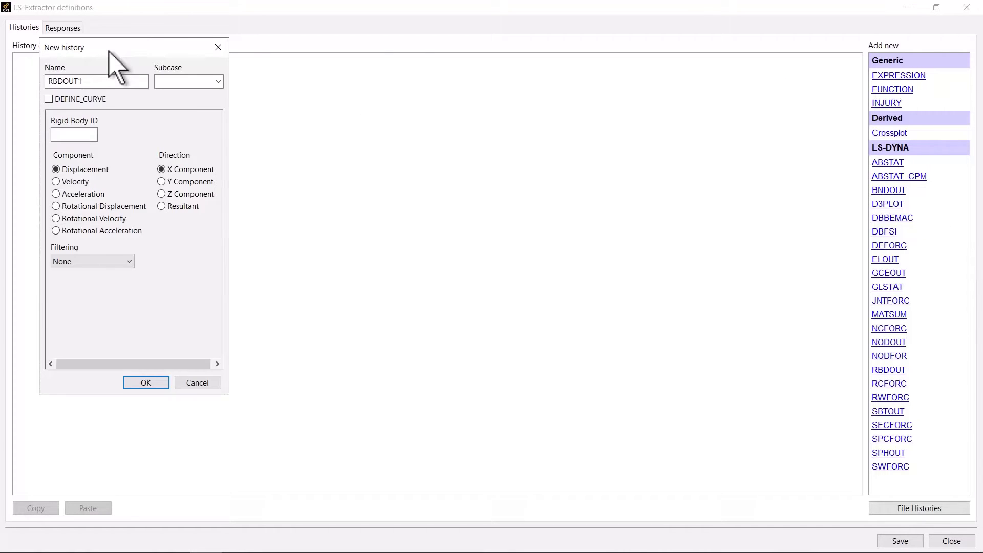
drag(108, 50, 315, 61)
double_click(301, 93)
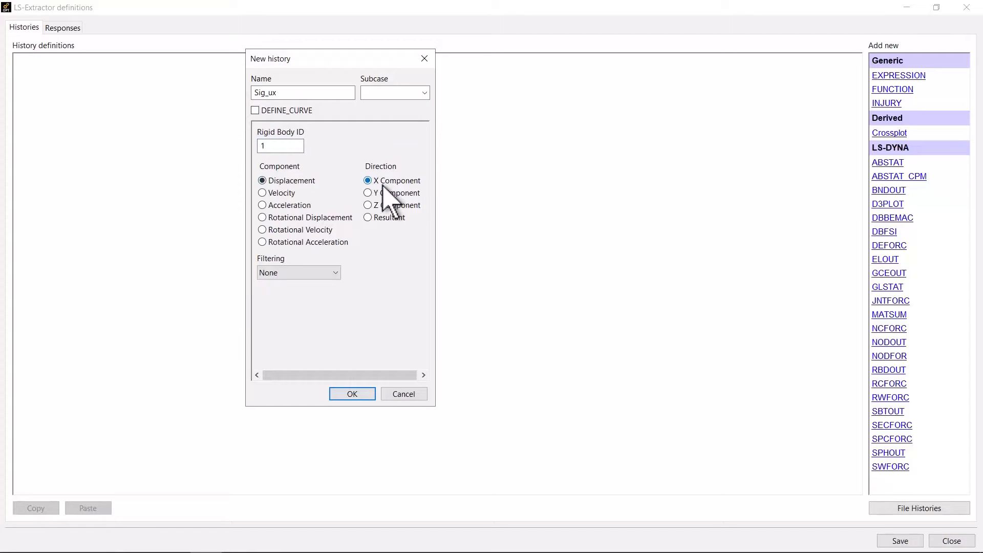
click(352, 394)
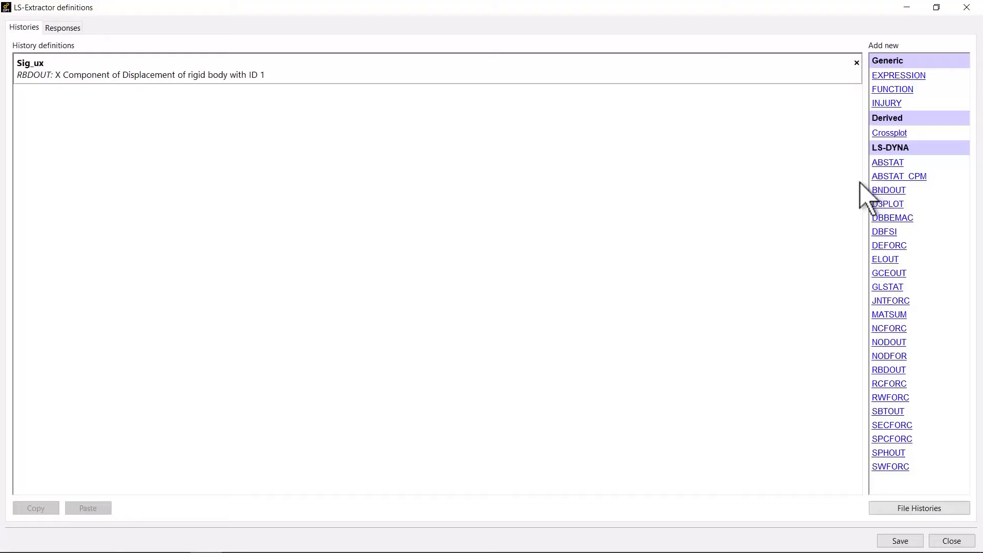
- Add RBDOUT history Sig_ax for X acceleration with a 50 Hz Butterworth filter
click(886, 369)
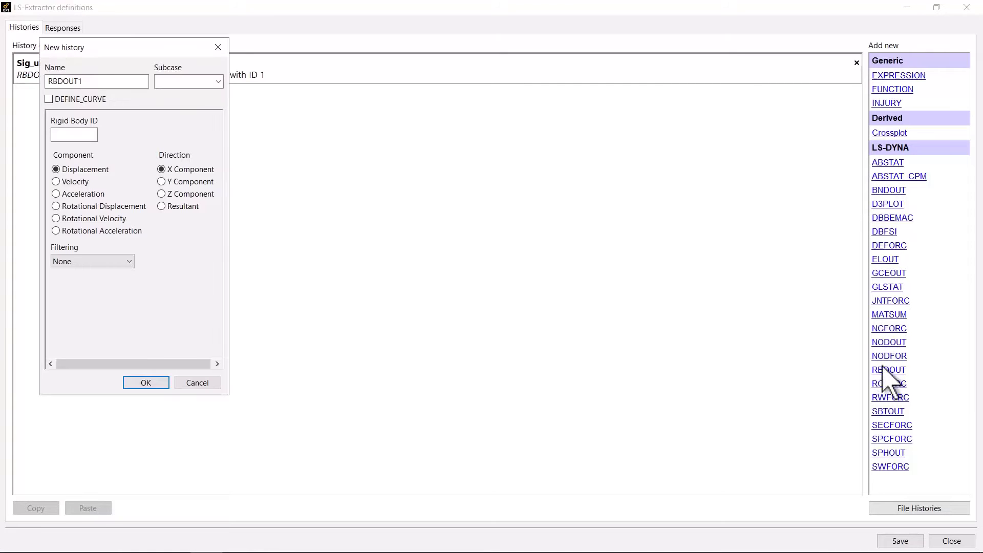
double_click(92, 81)
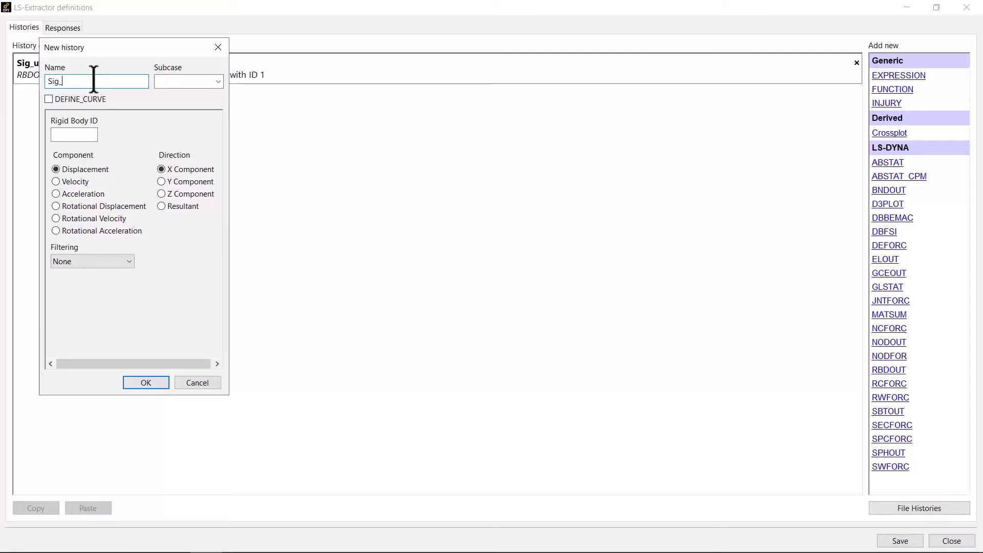
text(Sig_ax)
text(1)
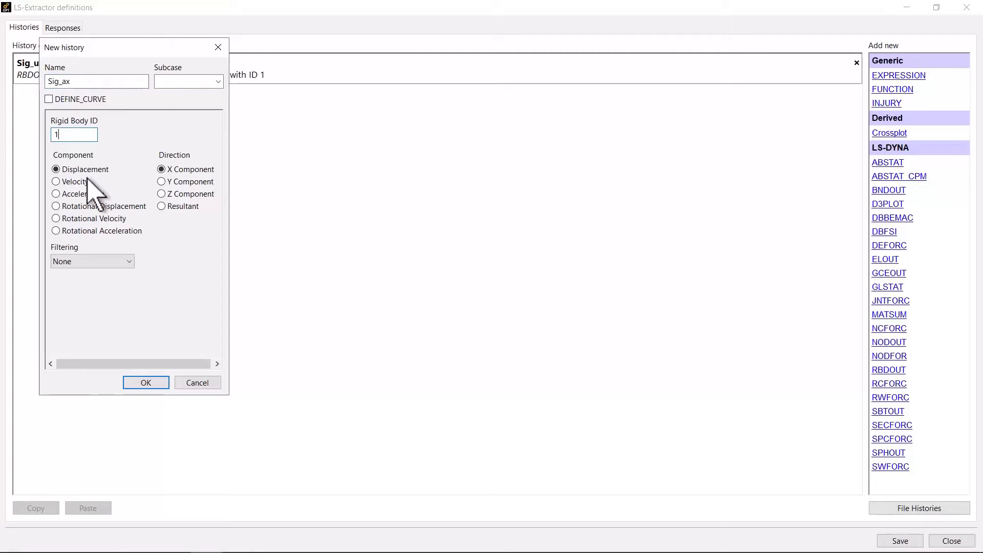
click(81, 194)
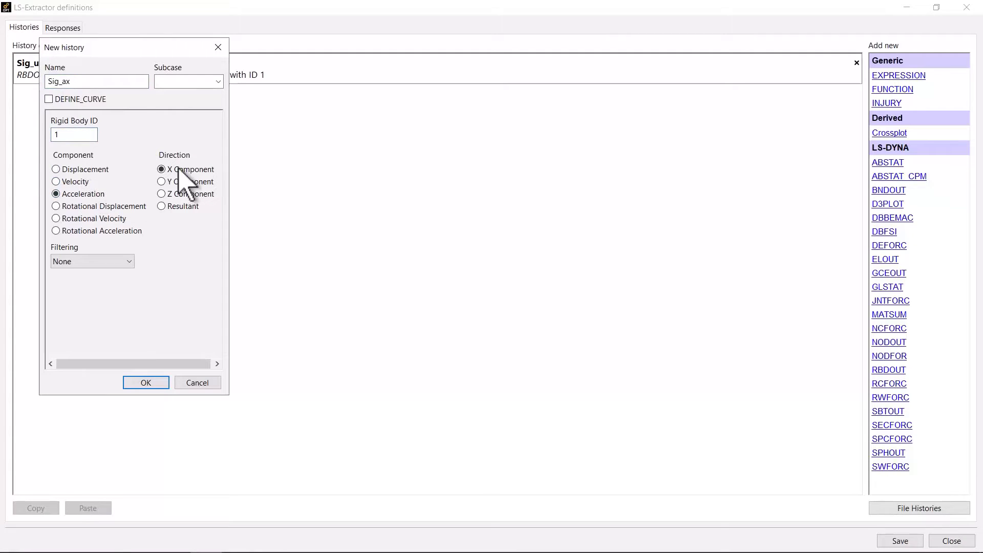
click(126, 262)
click(102, 295)
click(101, 294)
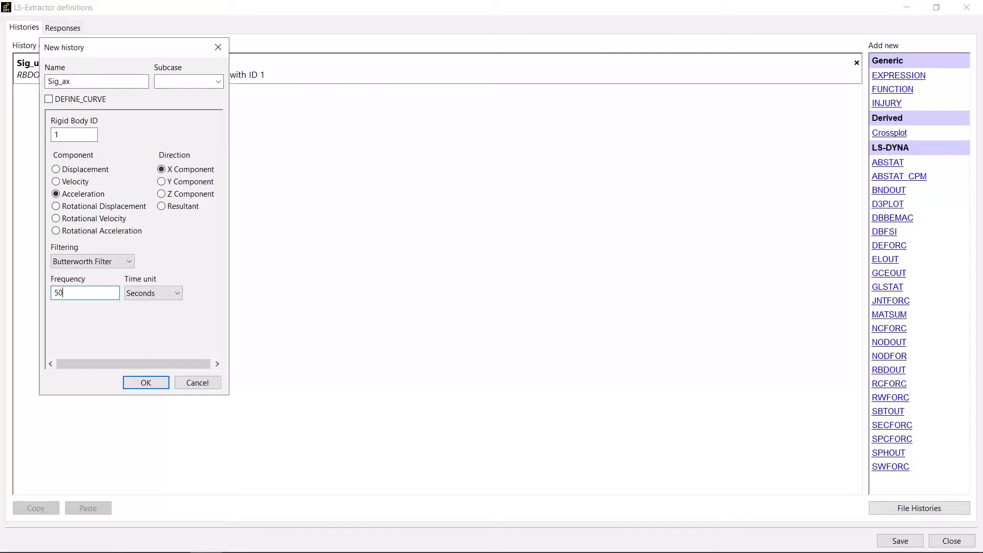
click(153, 383)
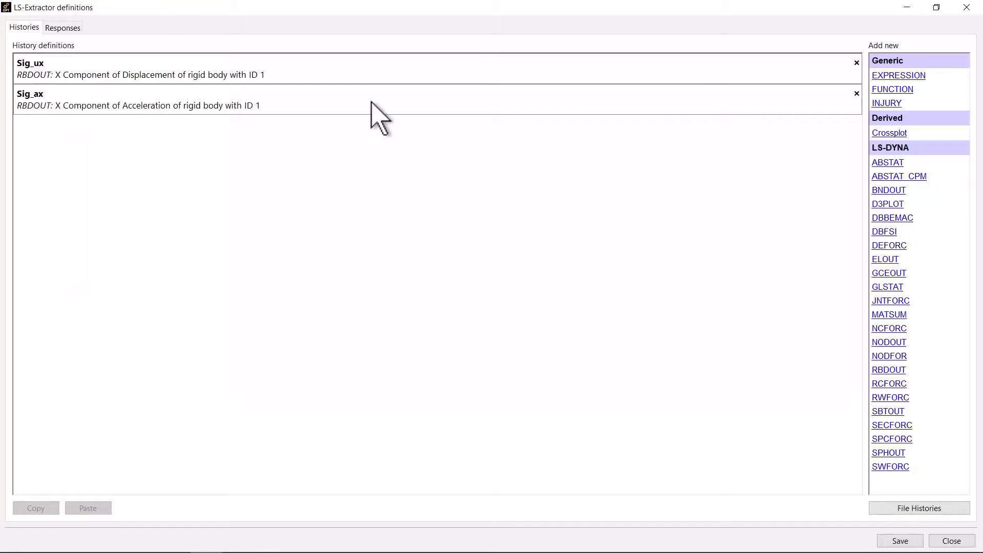
click(56, 28)
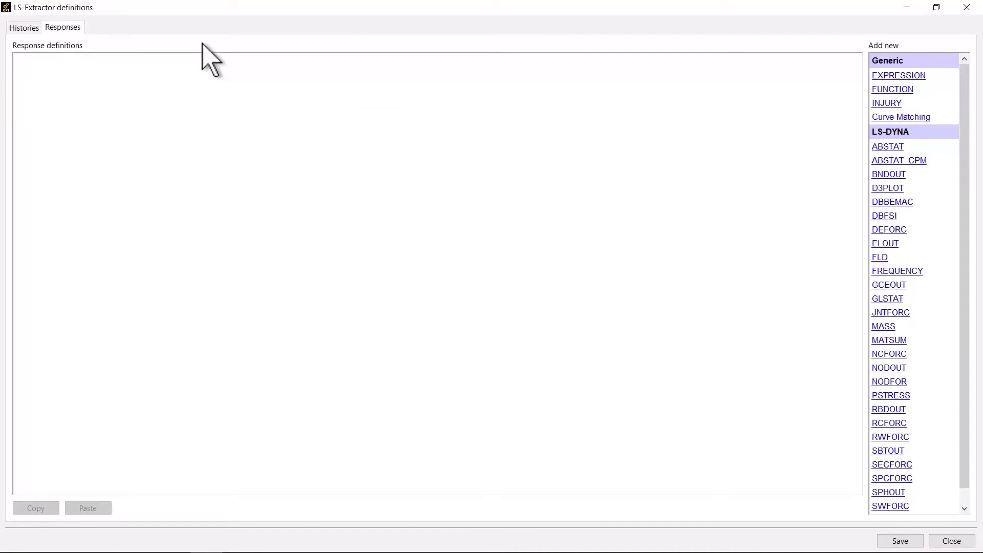
- Add RBDOUT response Last_ux: rigid body 1, X displacement, Last value
click(889, 410)
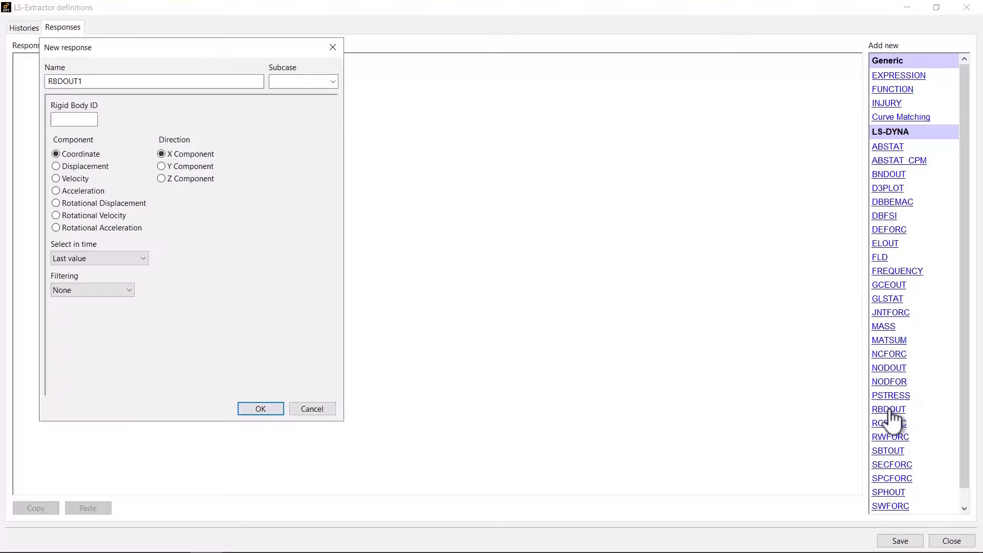
double_click(112, 80)
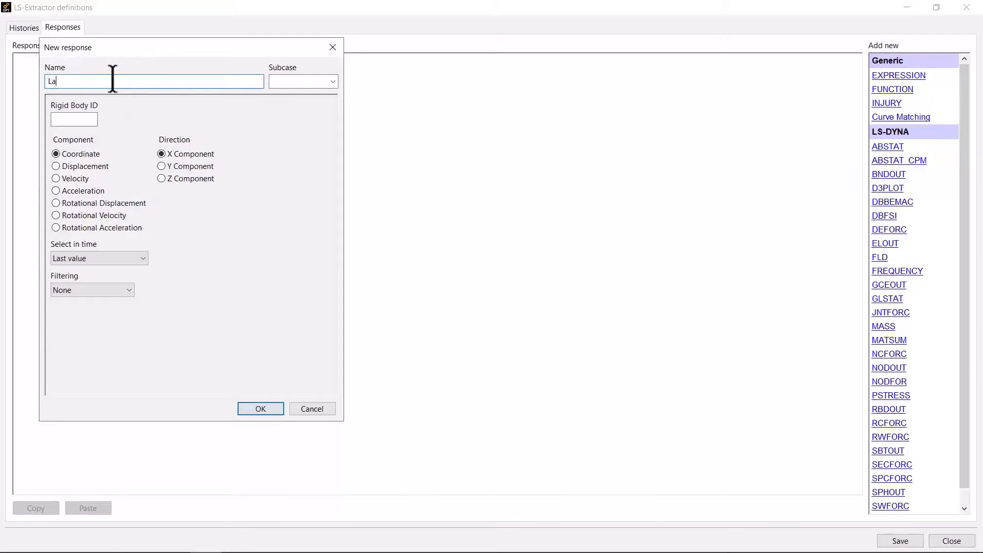
text(Last_ux)
click(82, 119)
text(1)
click(79, 166)
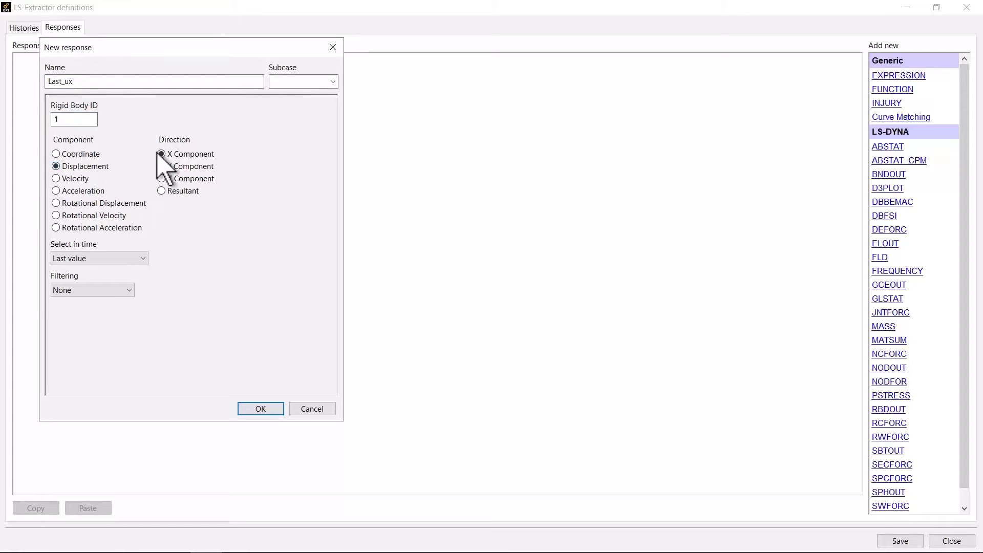
click(123, 259)
click(110, 270)
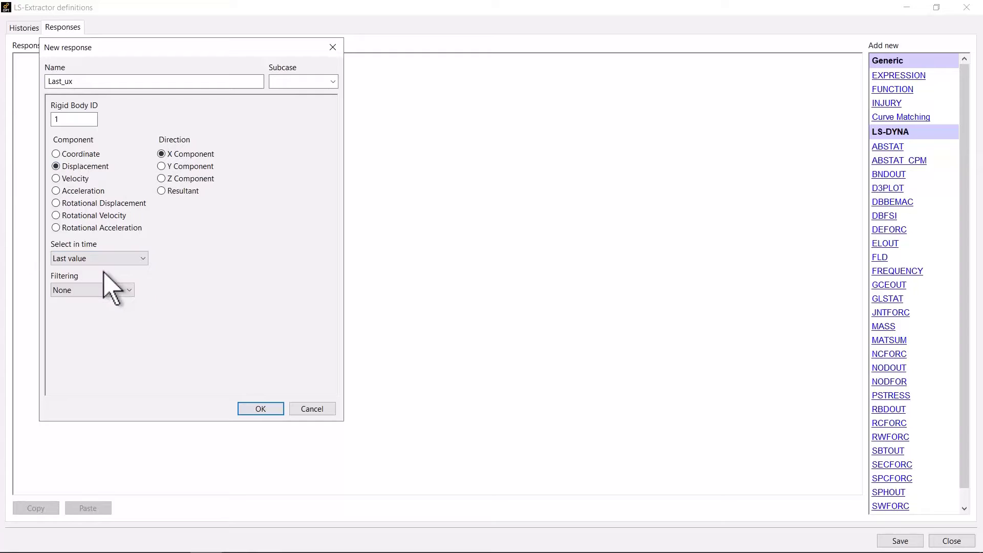
click(260, 409)
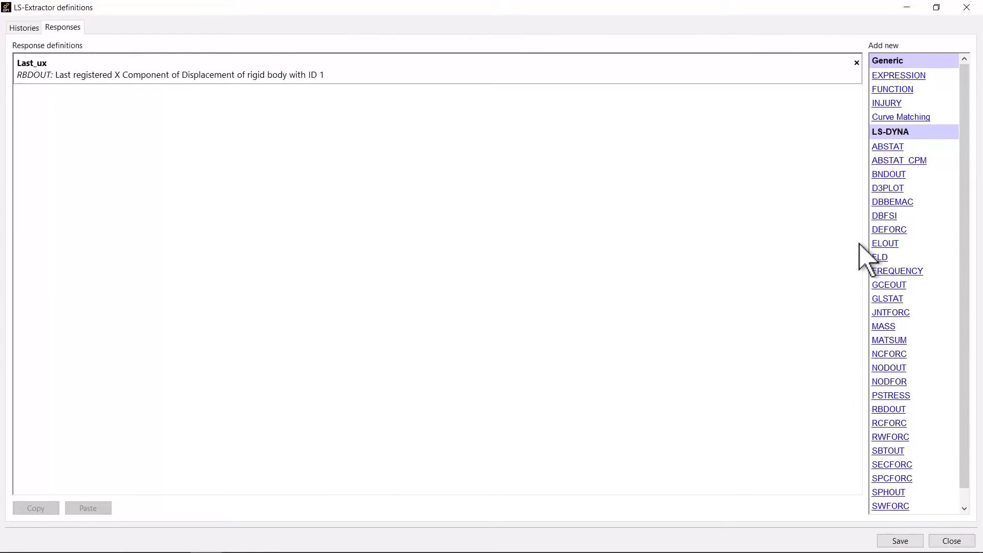
- Add RBDOUT response Max_ux as the maximum X displacement of rigid body 1, then save
click(889, 410)
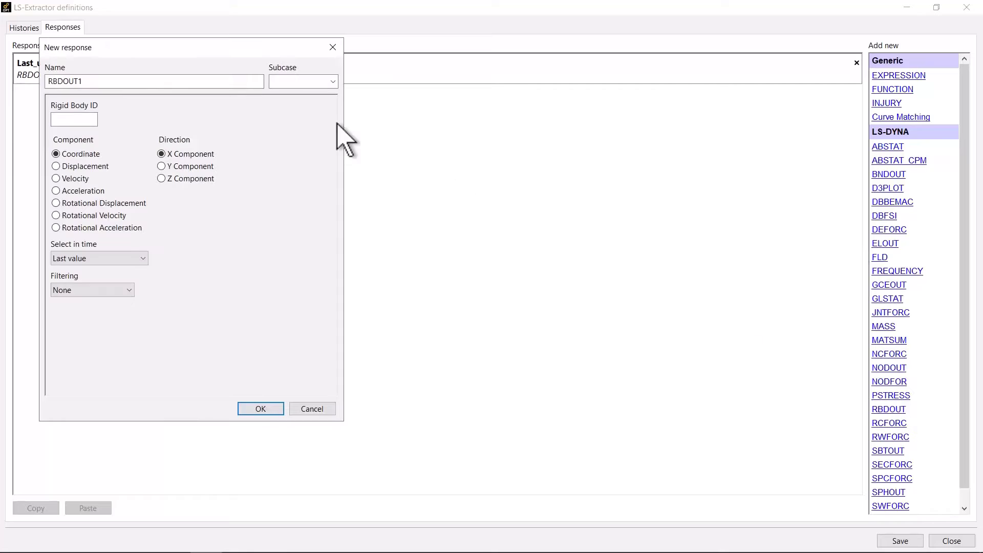
double_click(94, 80)
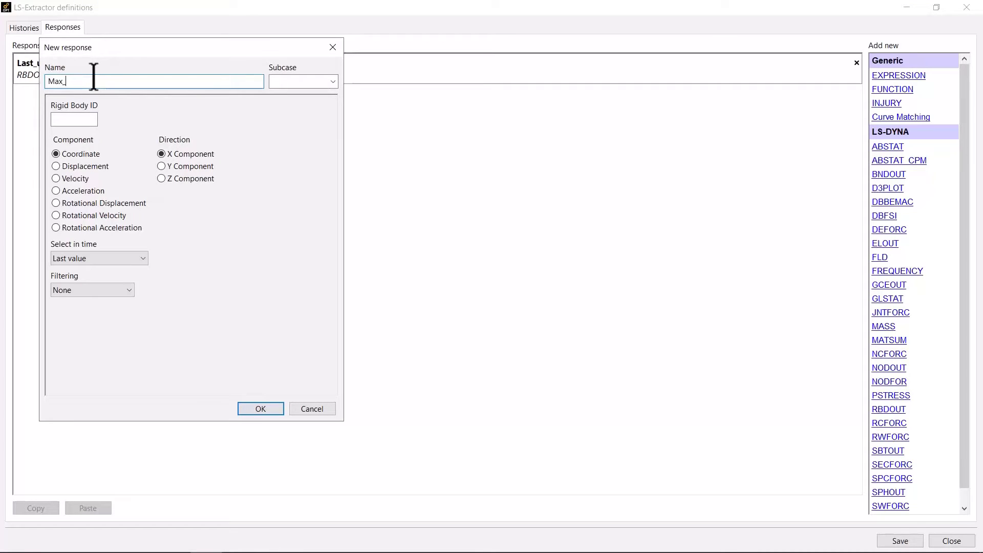
click(67, 119)
text(1)
click(77, 167)
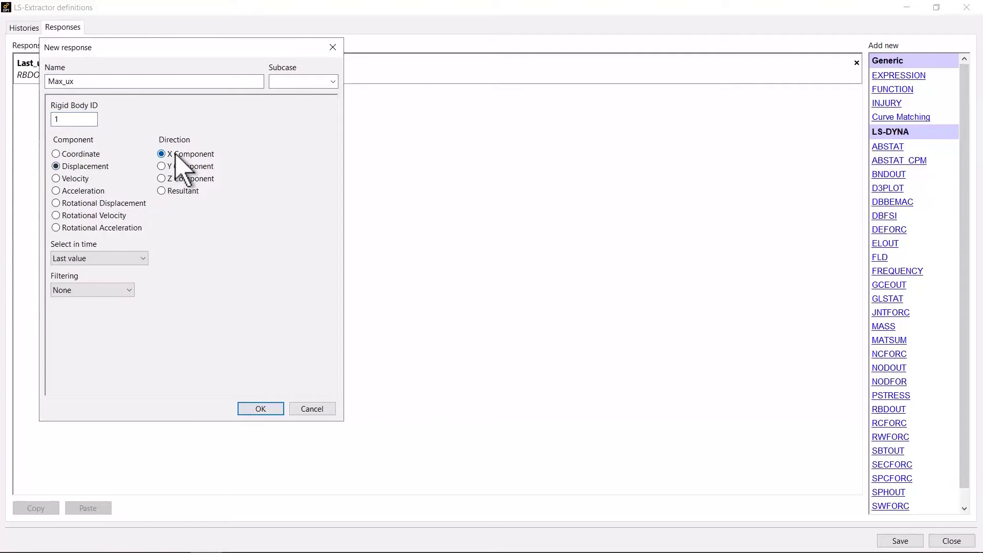
click(100, 258)
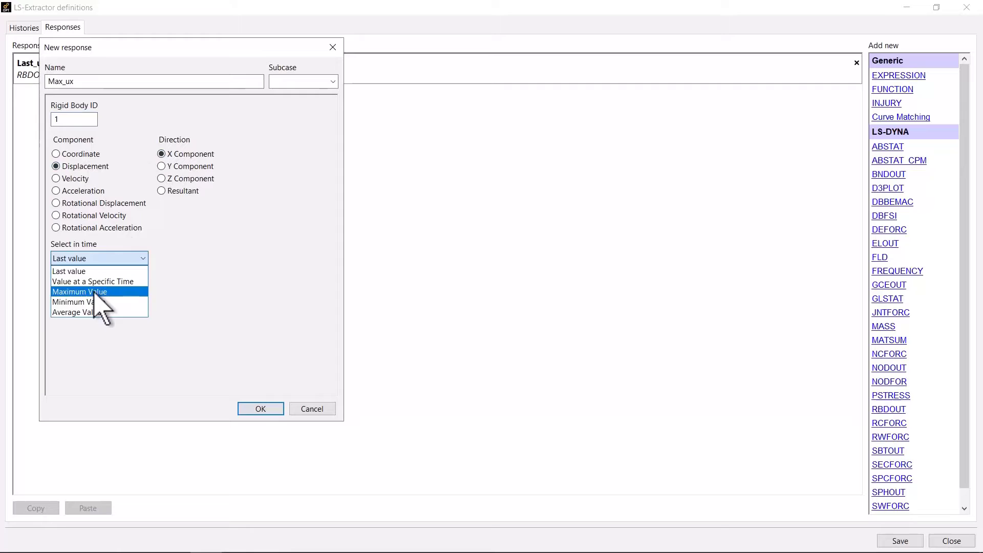
click(106, 291)
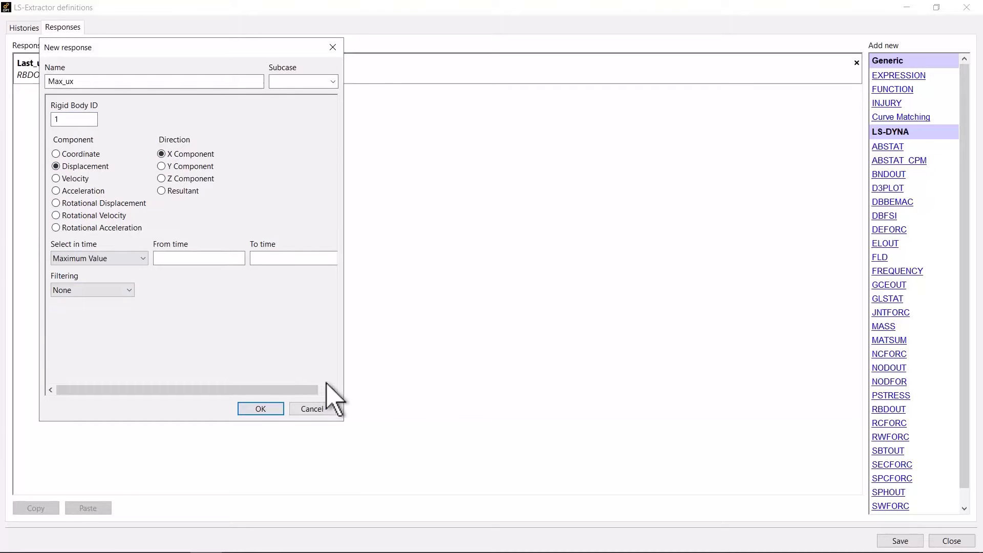
click(274, 408)
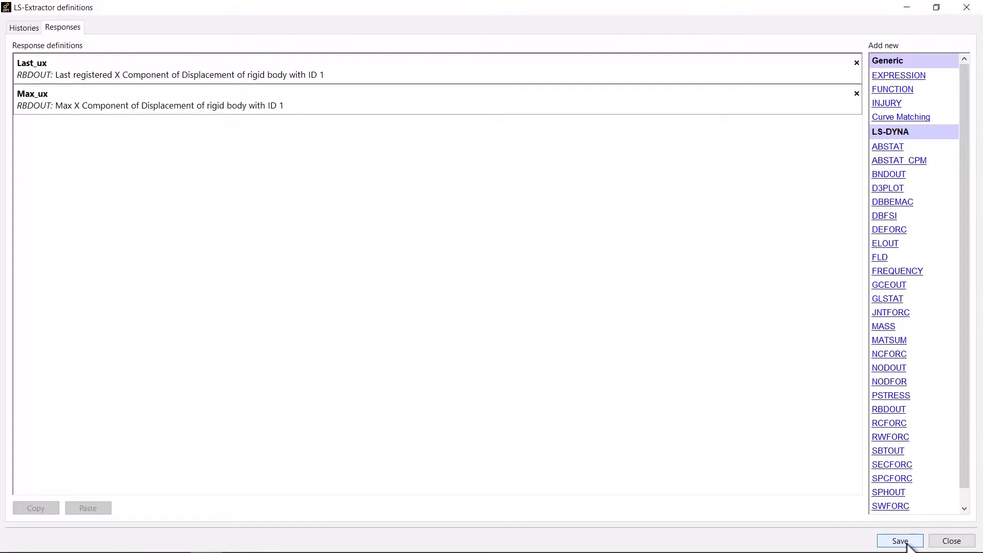
click(952, 541)
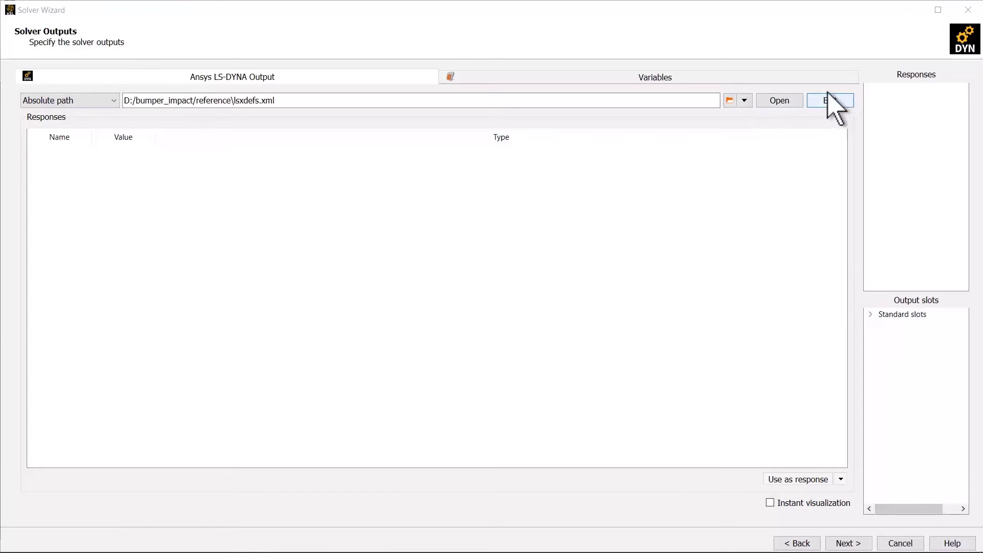
- Load the lsxdefs.xml outputs and use Last_ux, Max_ux, Sig_ux and Sig_ax as responses
click(792, 101)
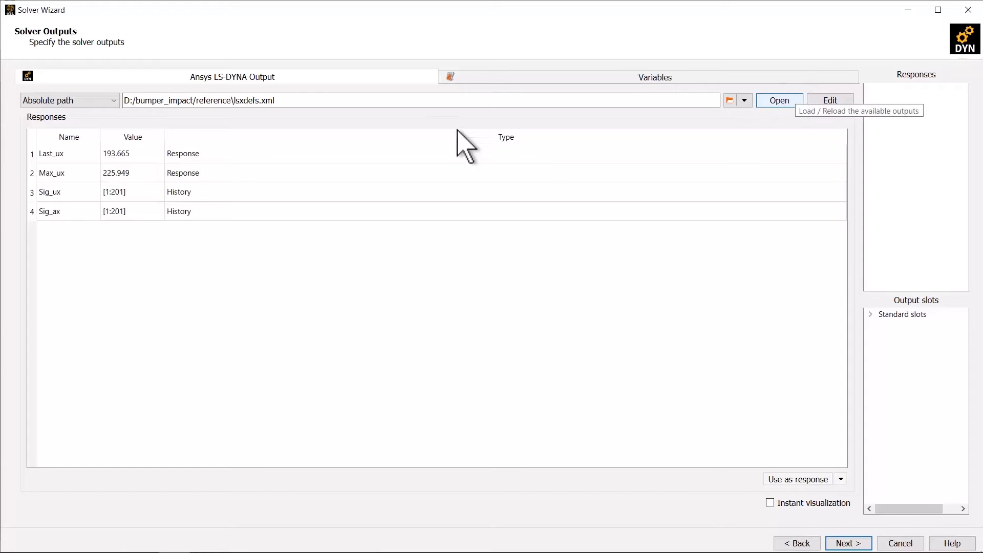
click(57, 156)
shift+click(62, 217)
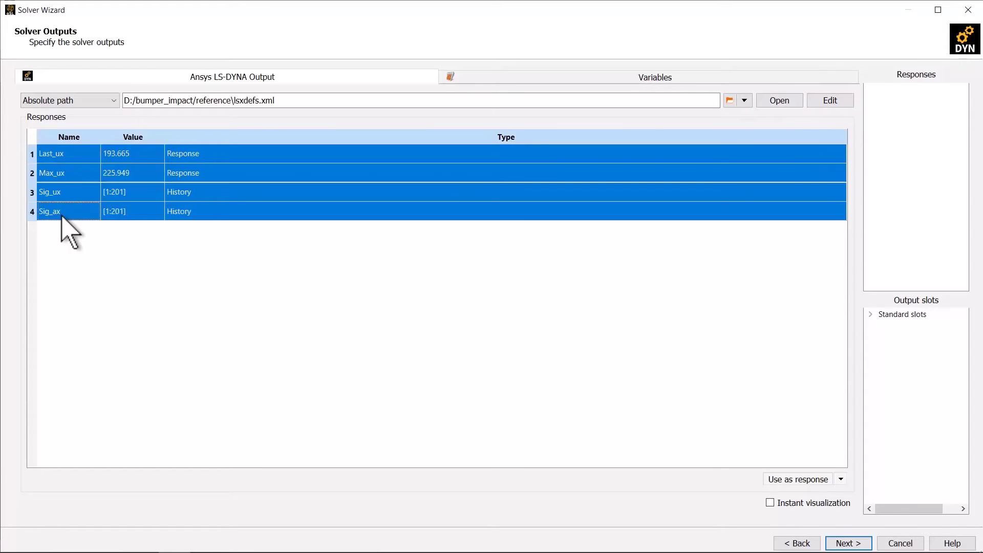
right_click(64, 216)
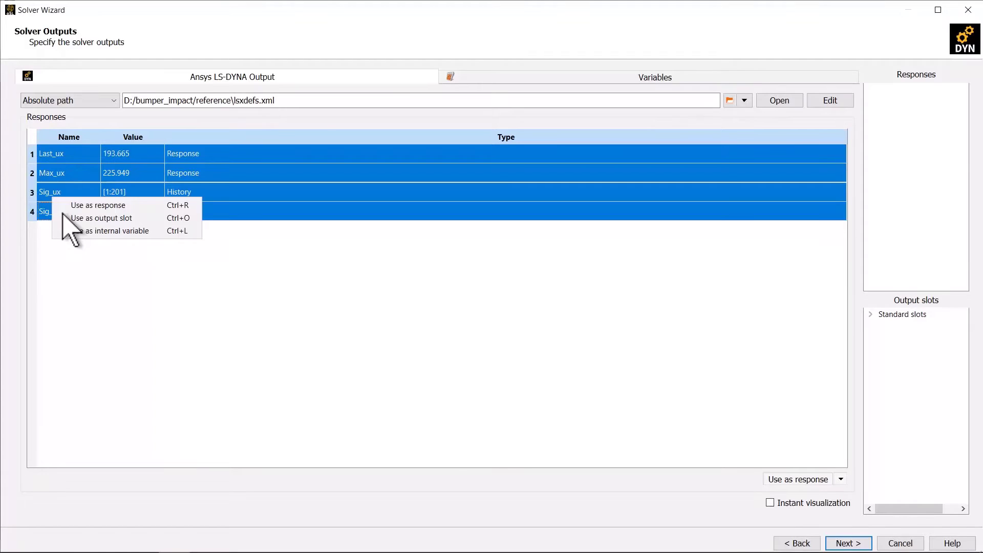
click(107, 209)
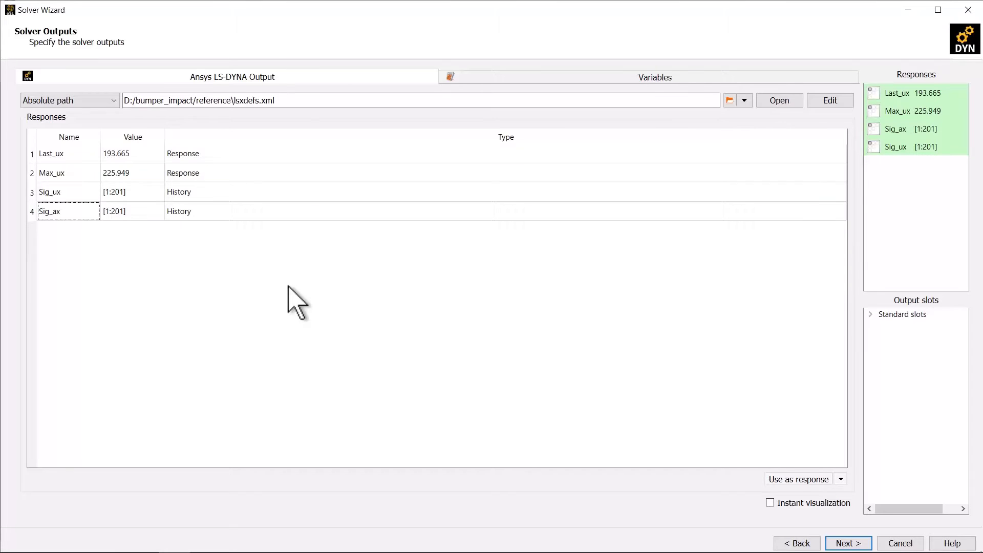
key(super+Up)
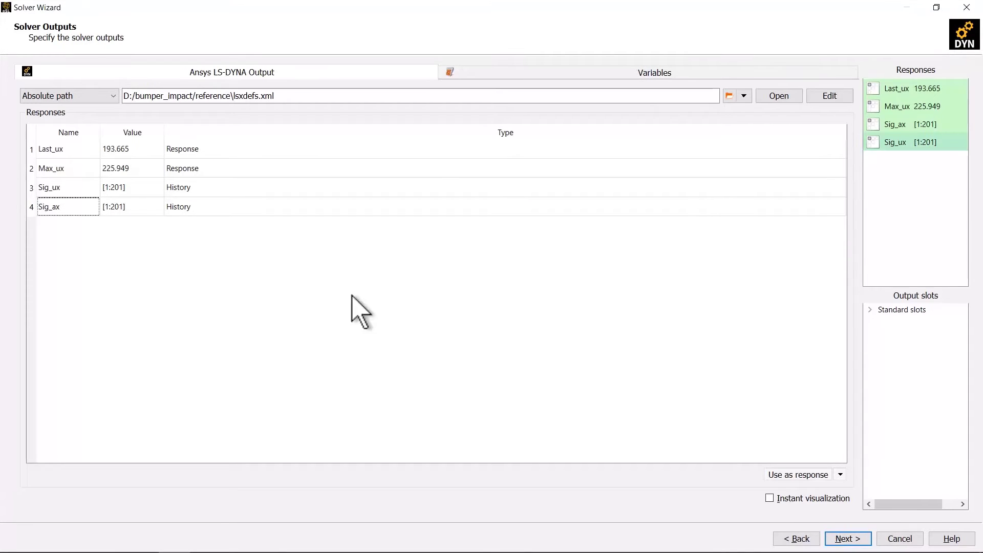
- Turn on instant visualization and plot the Sig_ux and Sig_ax signals, then tabulate Sig_ax
click(461, 73)
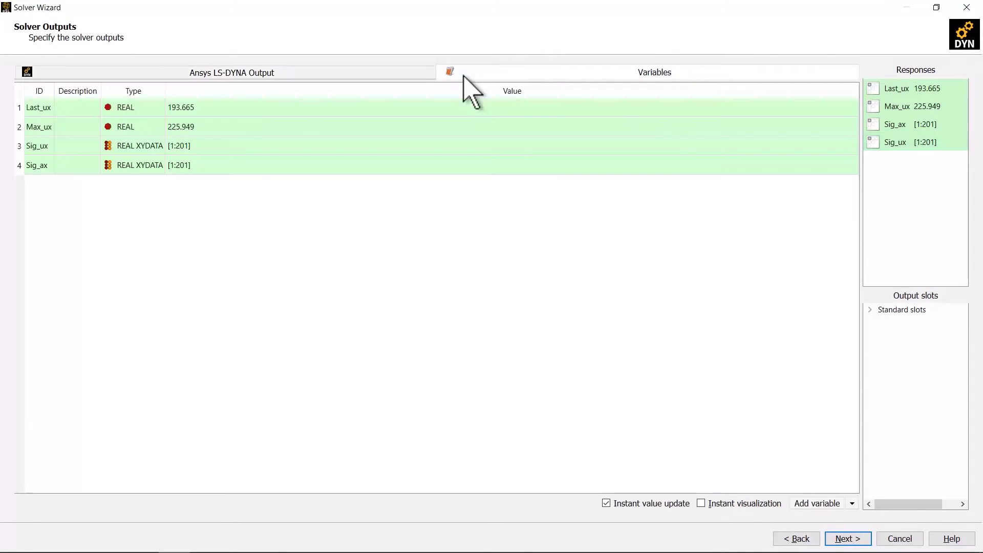
click(35, 166)
click(701, 503)
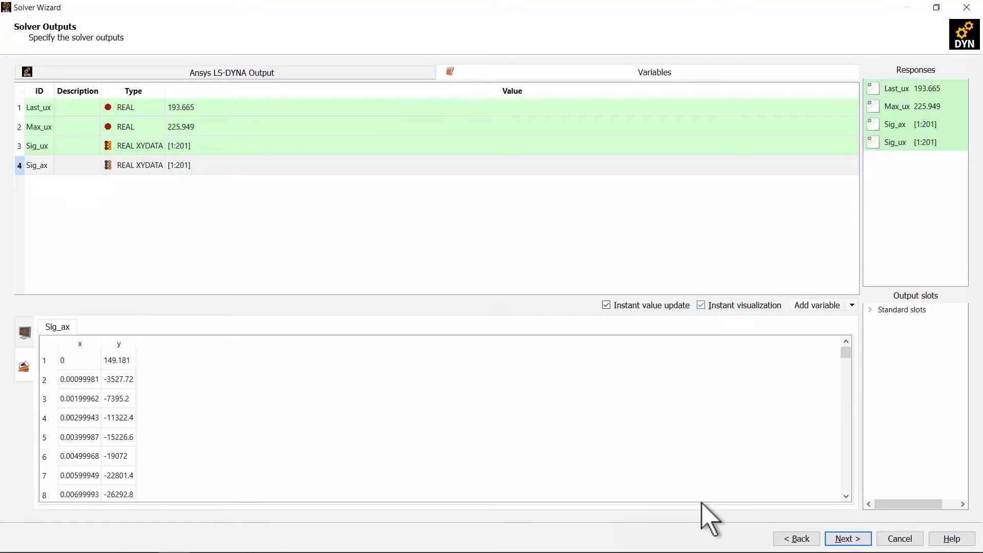
click(24, 334)
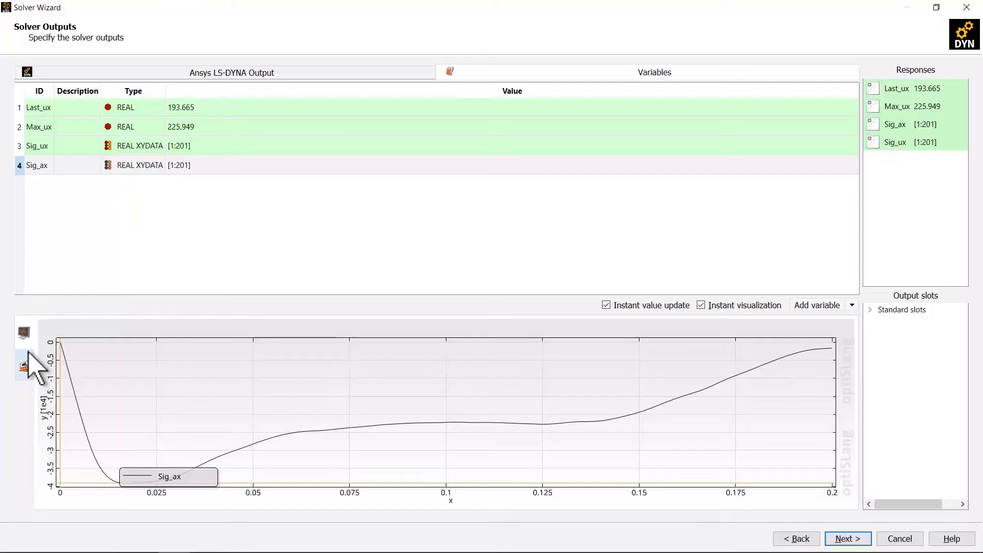
click(34, 146)
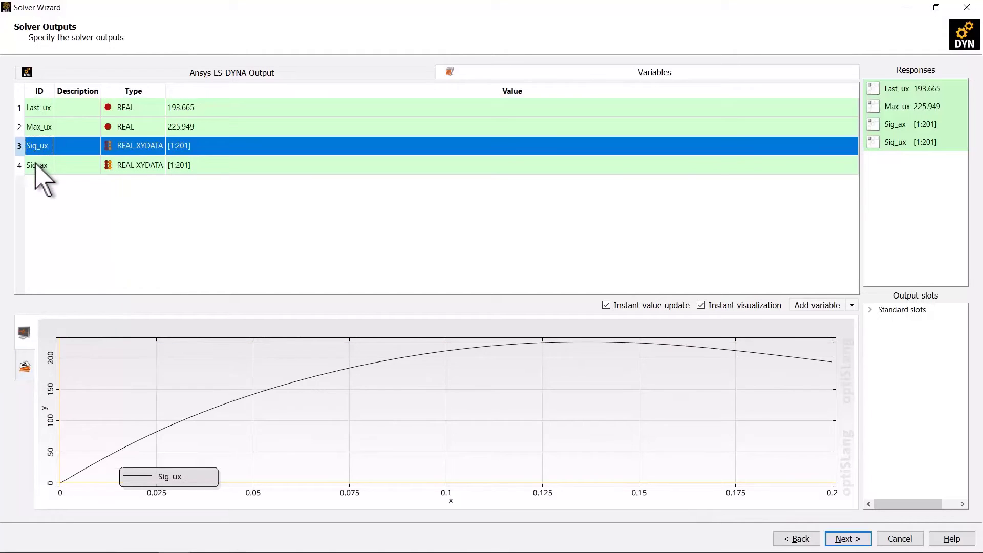
click(36, 165)
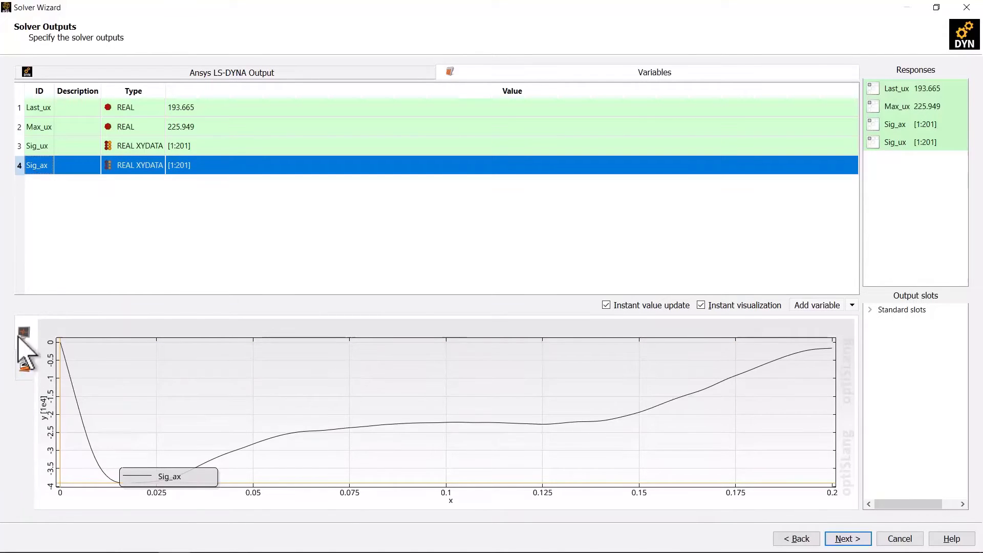
click(24, 365)
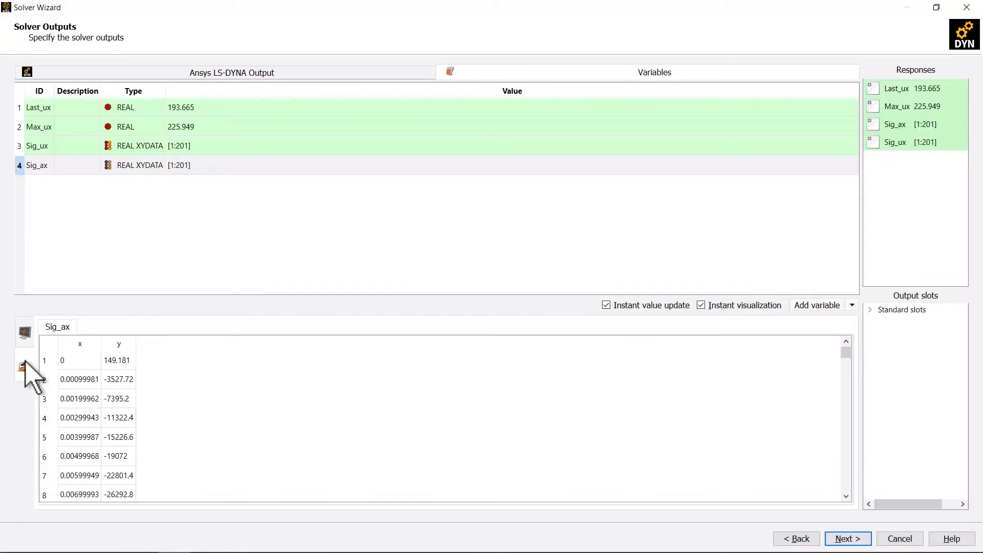
- Create variable_1 from the Sig_ax y column, giving extract(Sig_ax,1)
click(121, 344)
drag(123, 403, 175, 219)
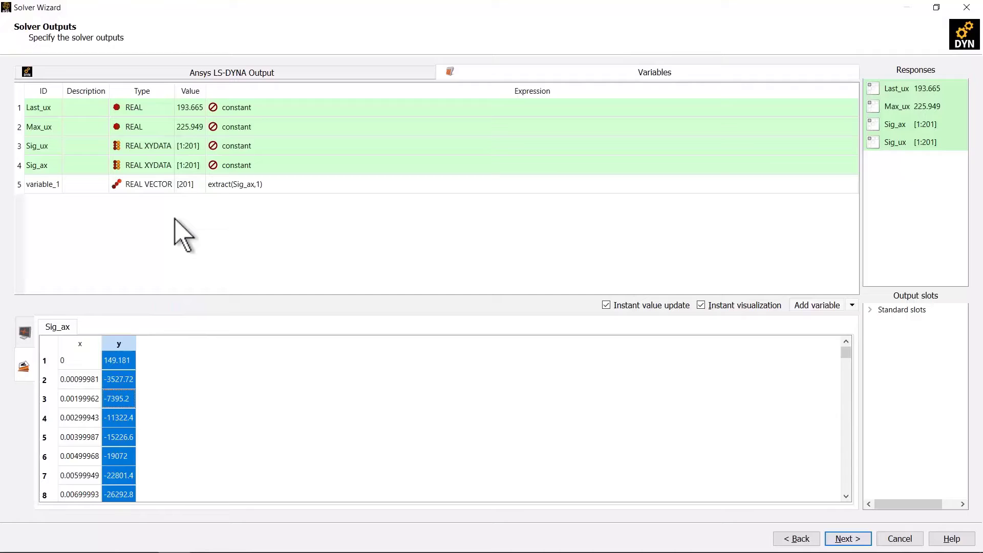
click(210, 188)
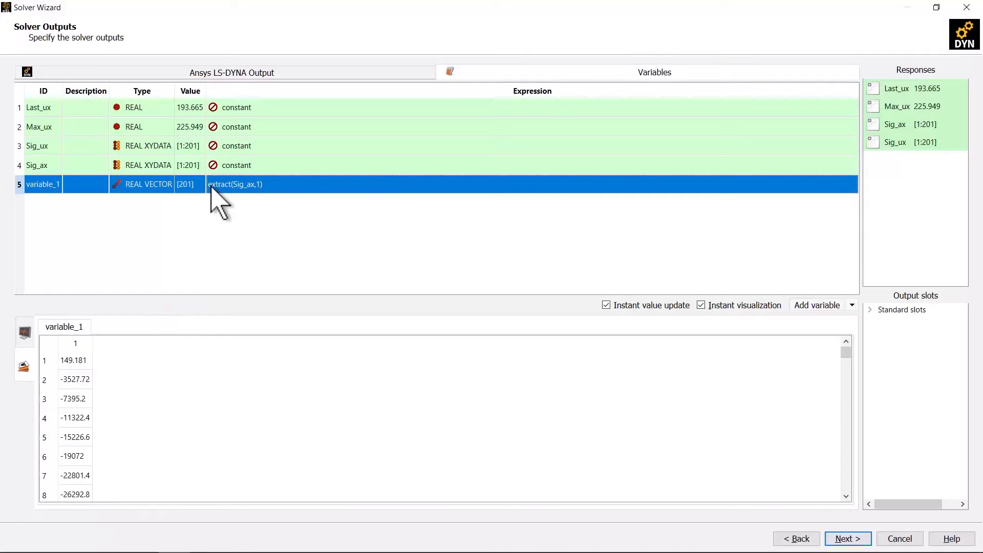
right_click(210, 188)
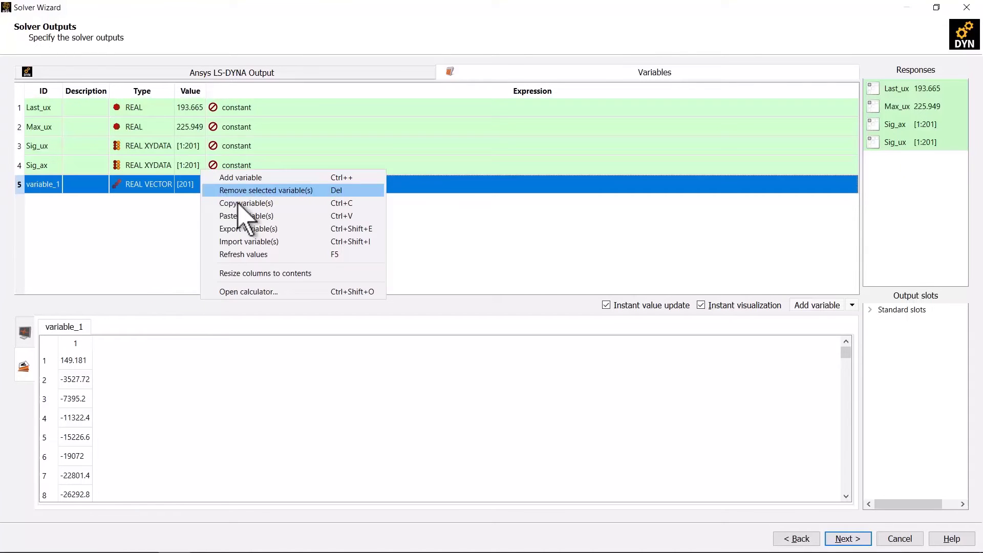
click(274, 292)
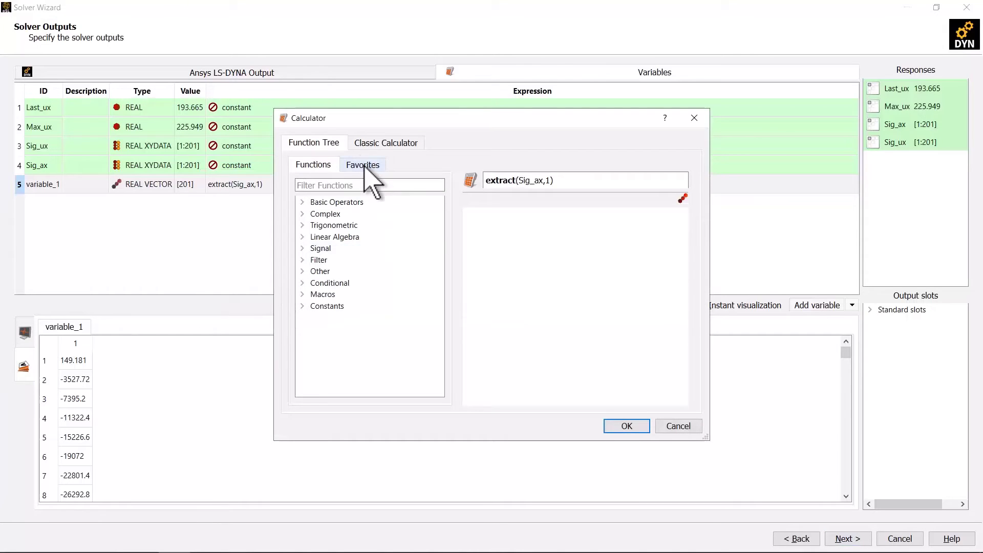
- Enlarge the calculator and read the help for the extract function
click(364, 166)
click(314, 166)
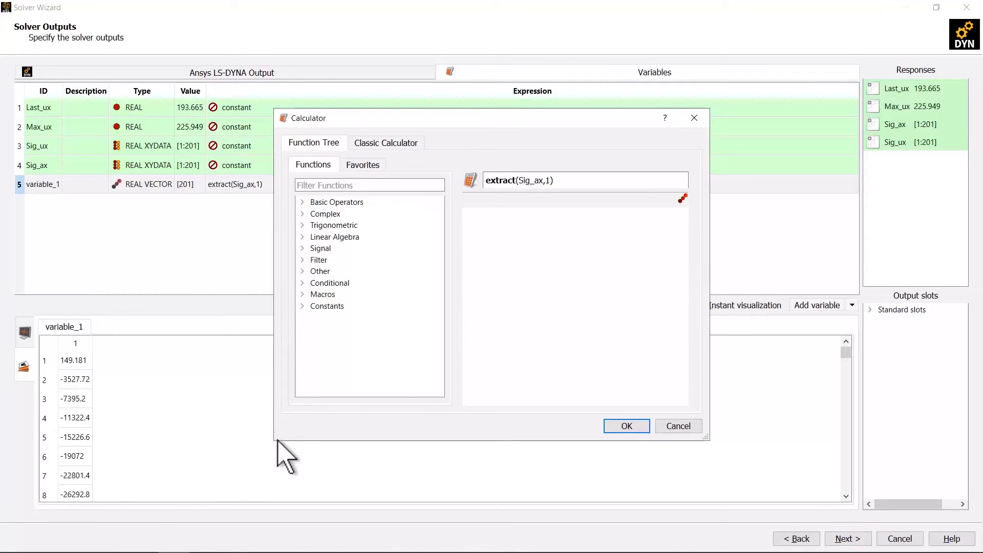
drag(707, 439, 976, 552)
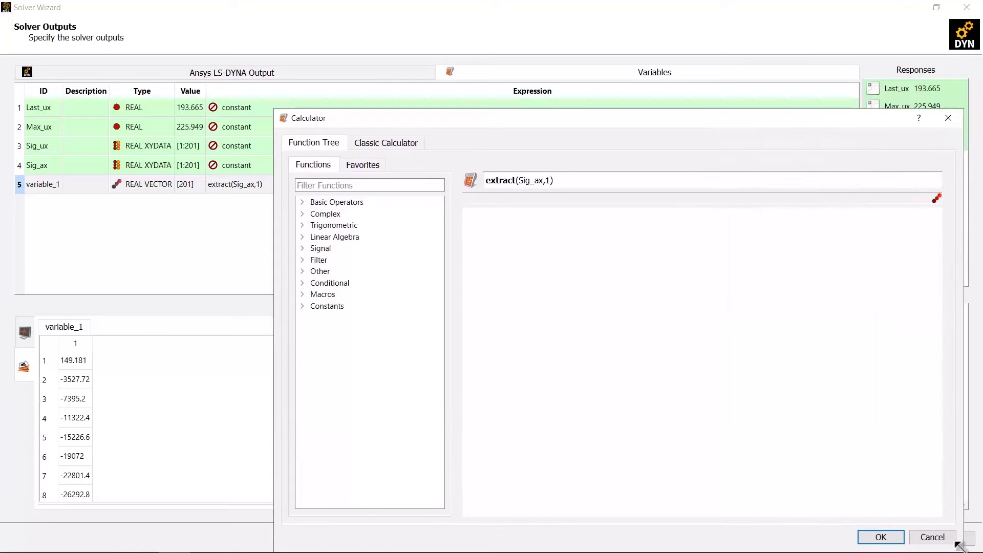
click(306, 185)
text(extract)
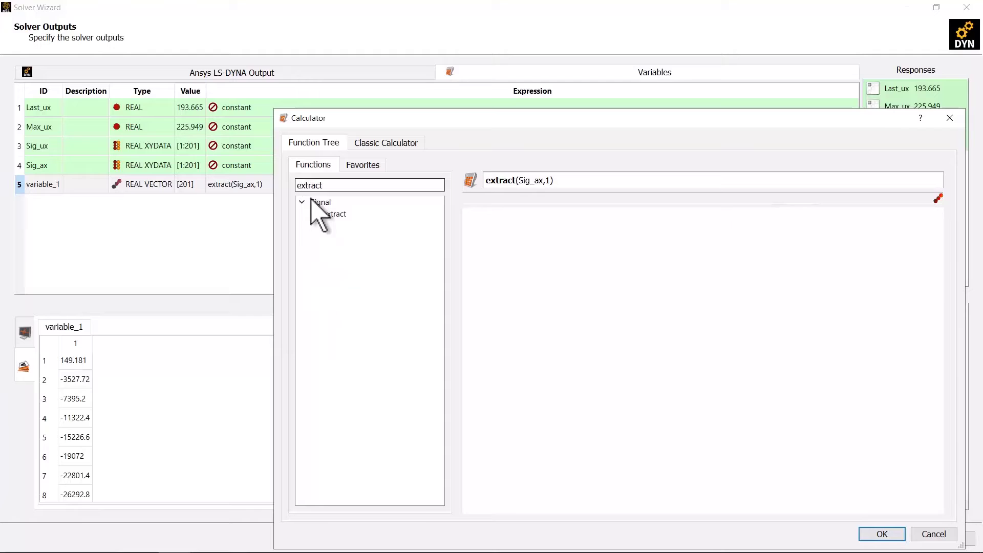
click(333, 214)
drag(473, 257, 941, 295)
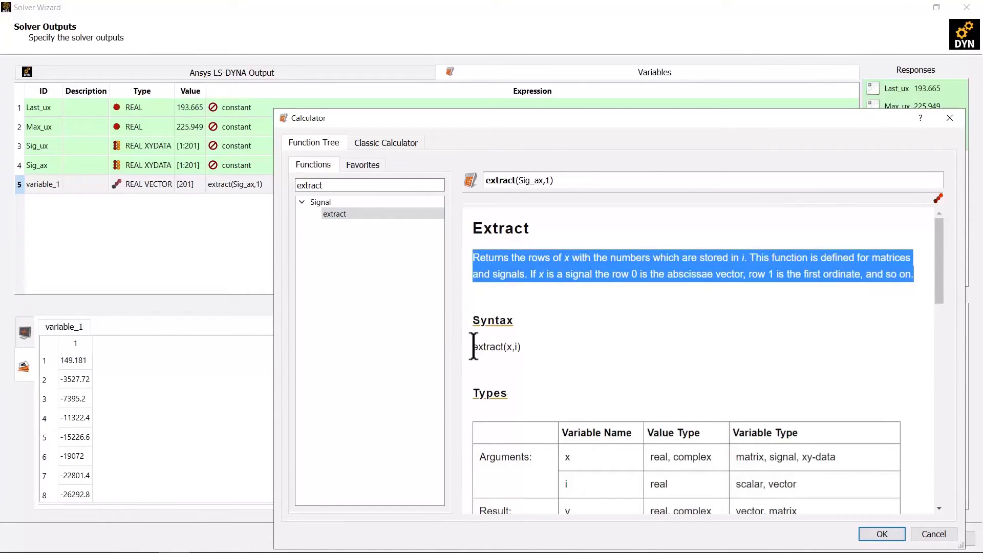
drag(472, 344, 535, 358)
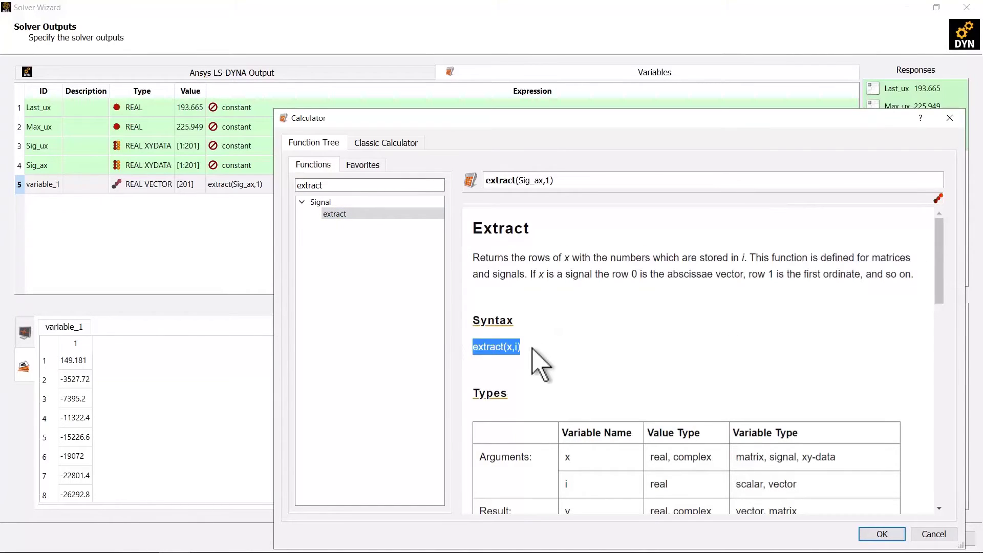
- Wrap the expression in abs to make variable_1 abs(extract(Sig_ax,1)) and apply it
click(571, 181)
double_click(337, 185)
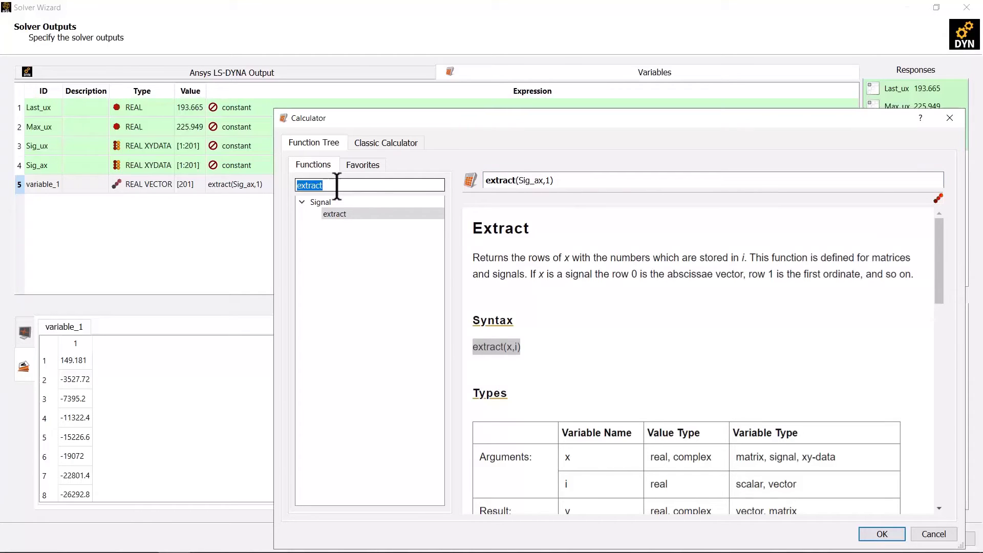
text(abs)
click(330, 215)
drag(474, 258, 919, 277)
click(478, 381)
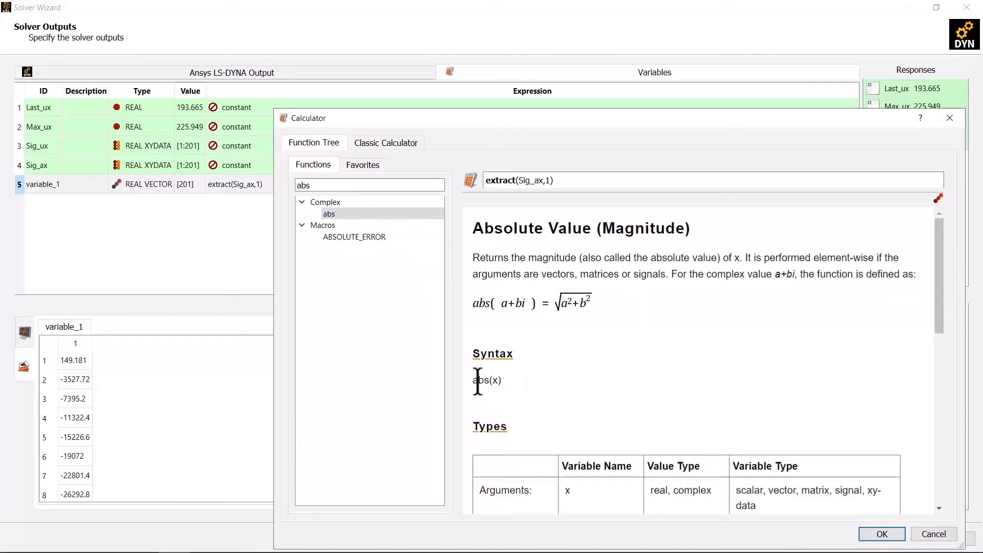
drag(492, 381, 518, 402)
click(486, 180)
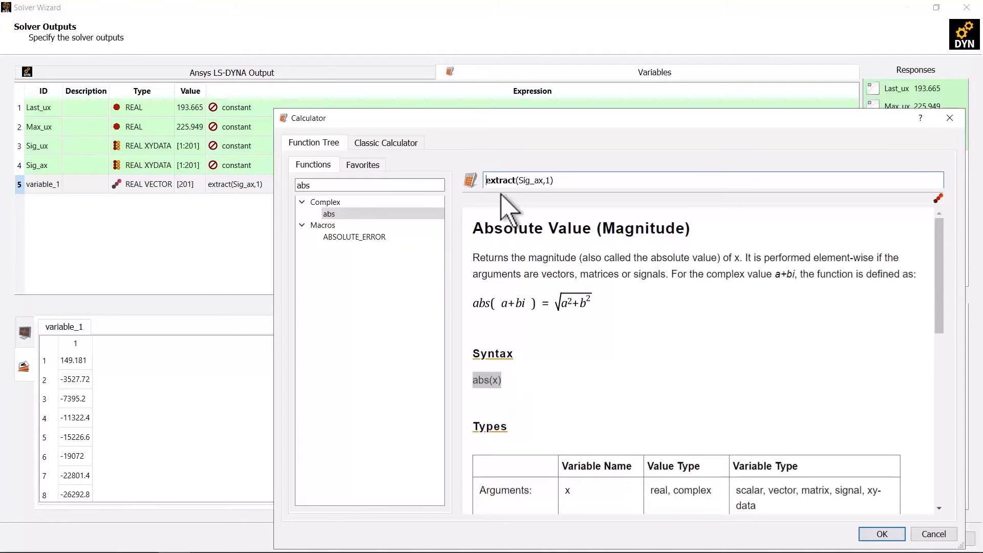
double_click(330, 214)
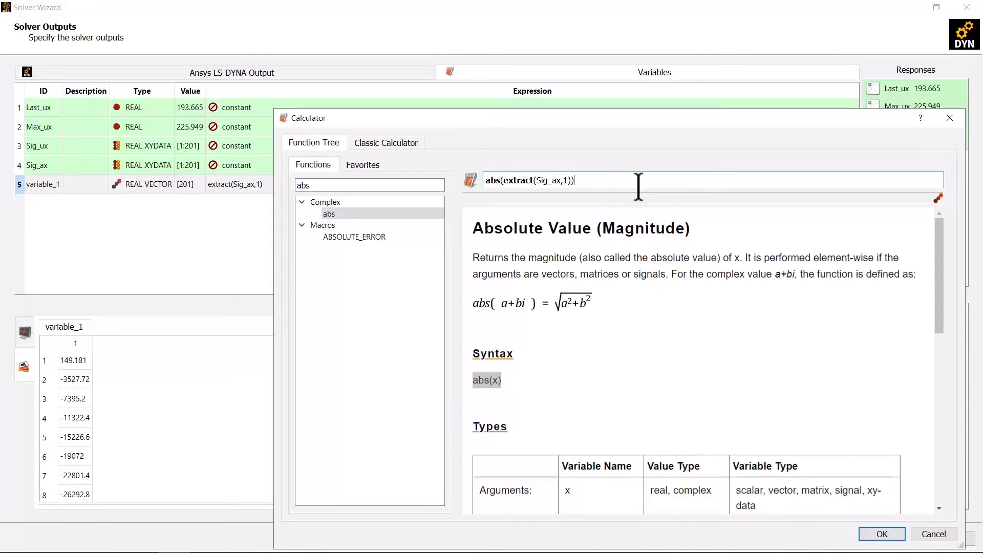
click(879, 534)
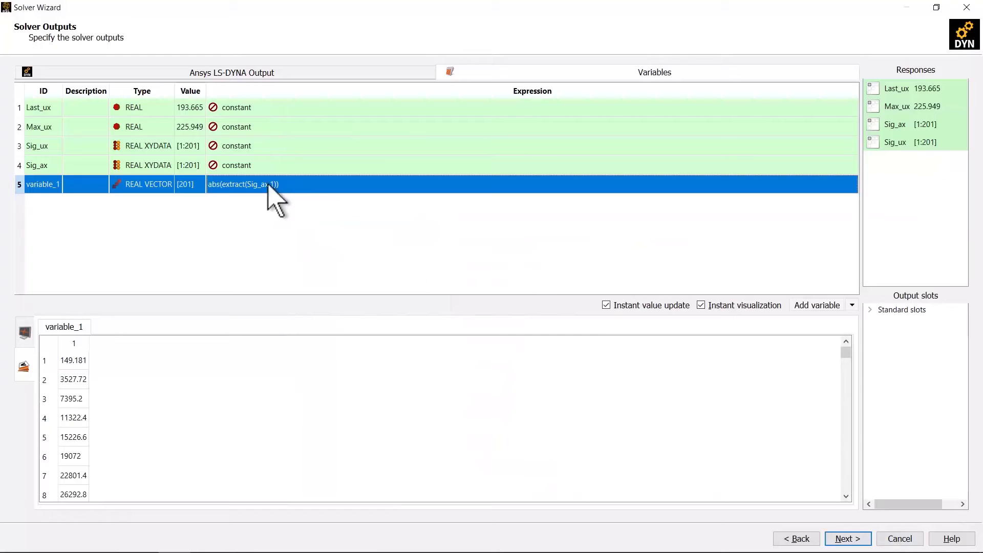
- Change variable_1's expression to max(abs(extract(Sig_ax,1))), giving 39069.8
click(25, 333)
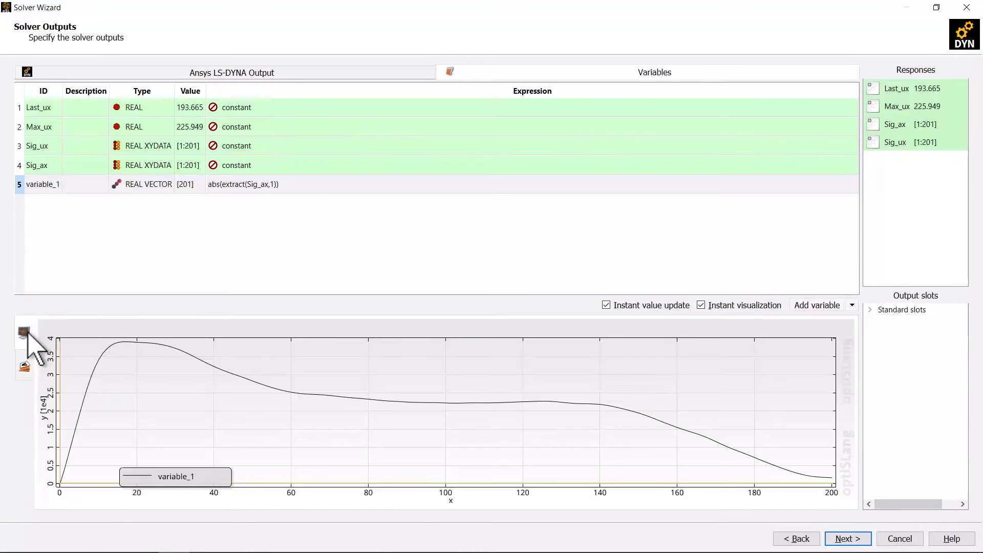
click(235, 165)
click(233, 185)
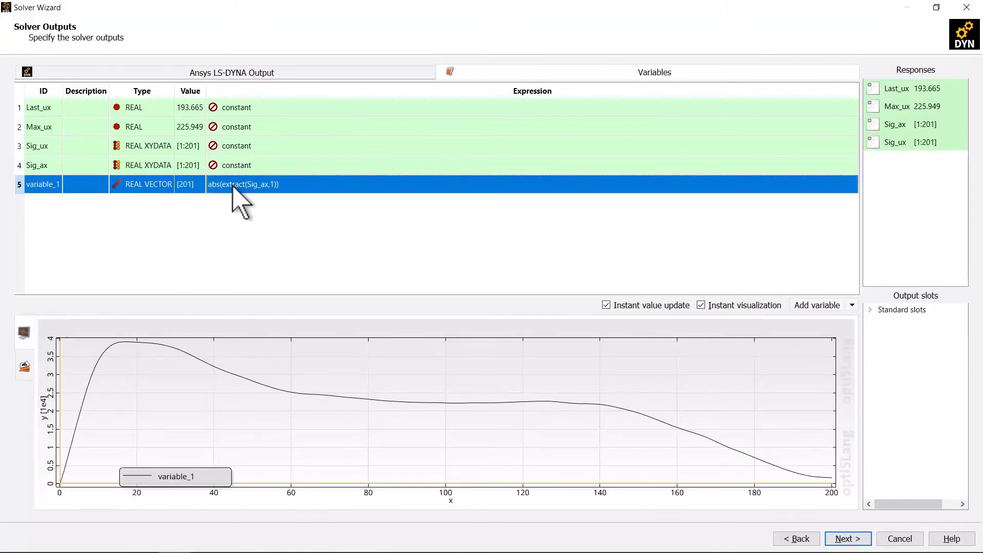
double_click(236, 185)
click(239, 185)
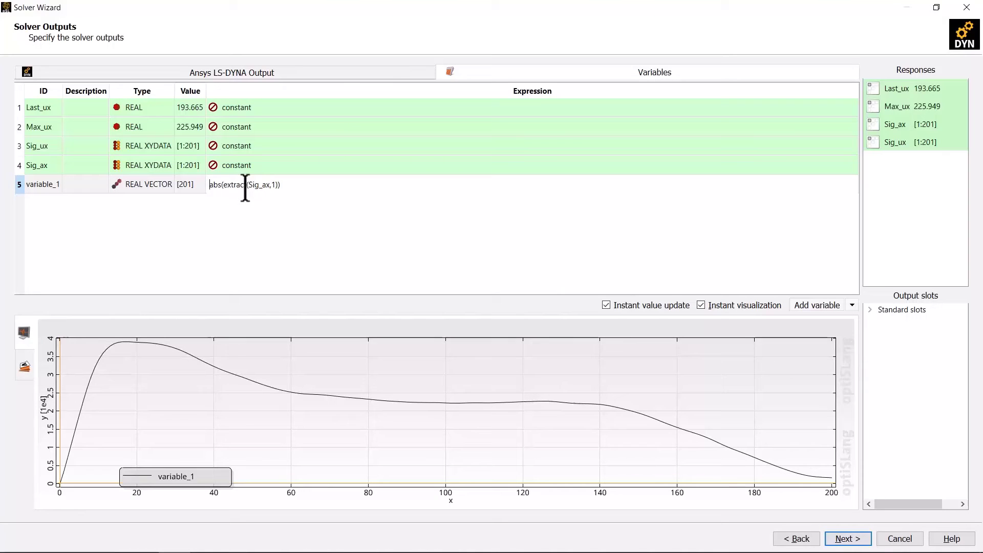
text(max)
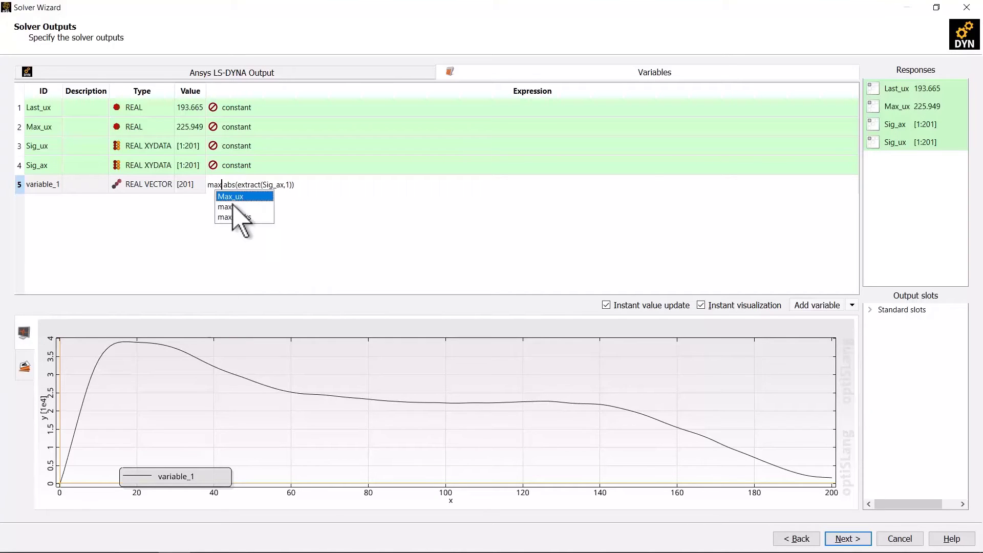
click(232, 207)
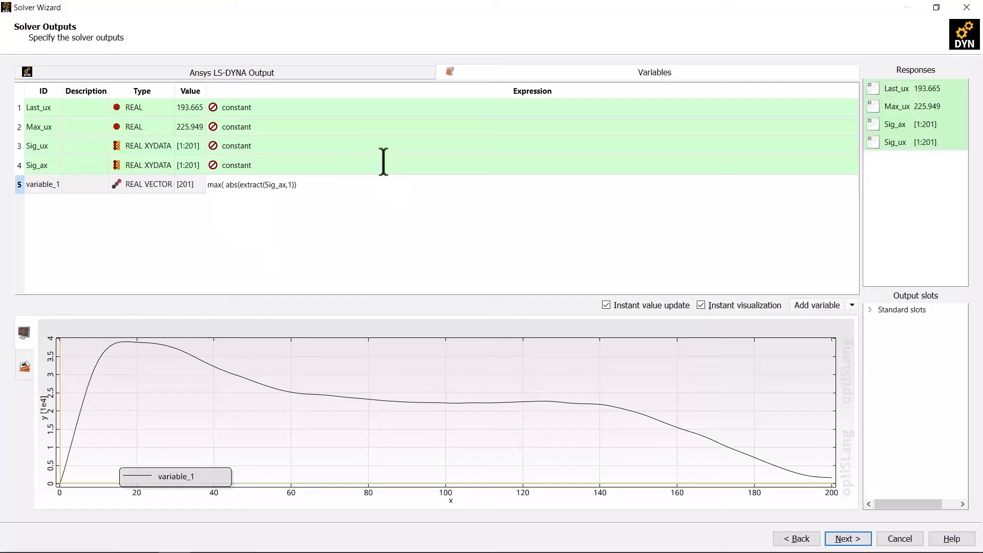
key(Return)
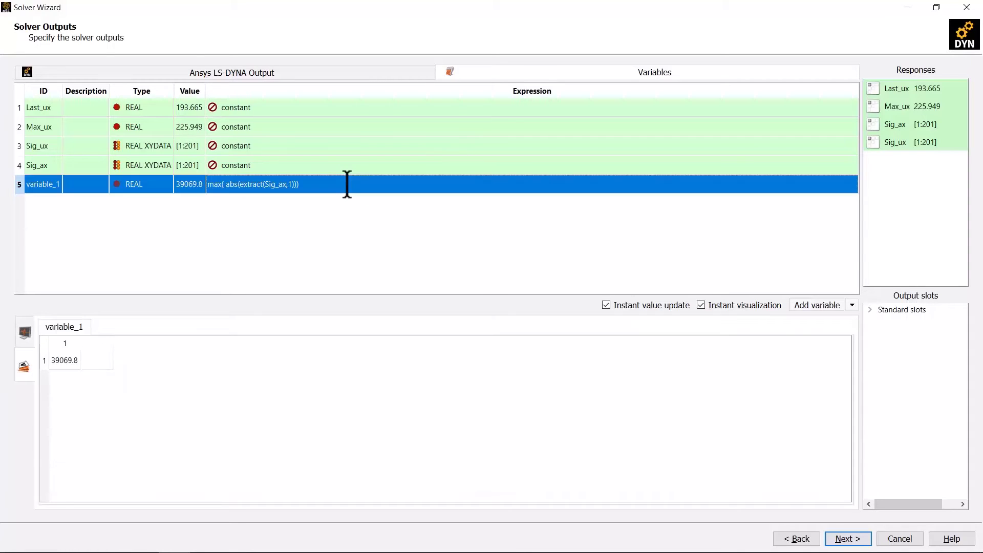
- Rename the variable to Max_abs_ax and add it to the responses
double_click(44, 187)
text(Ma)
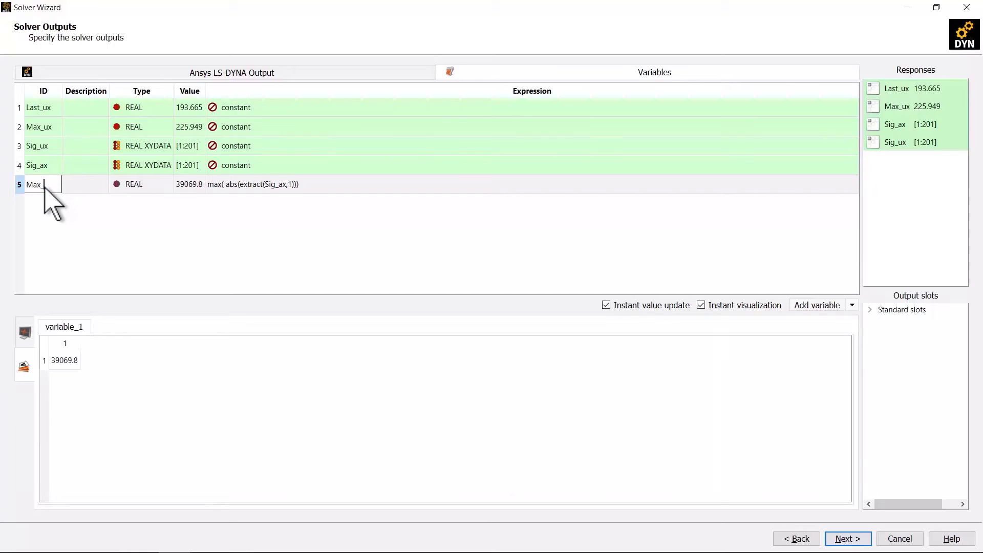
text(x_abs_ax)
click(51, 219)
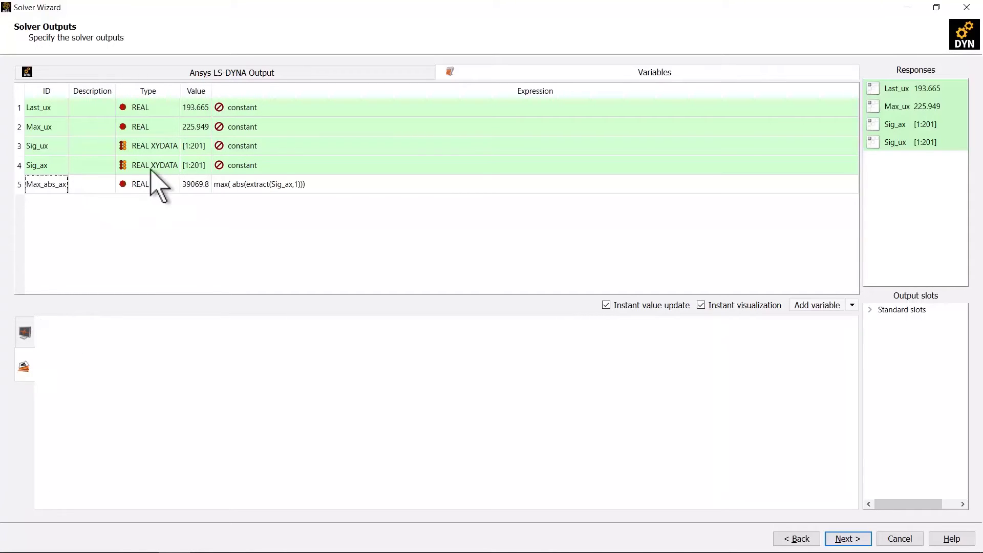
click(52, 185)
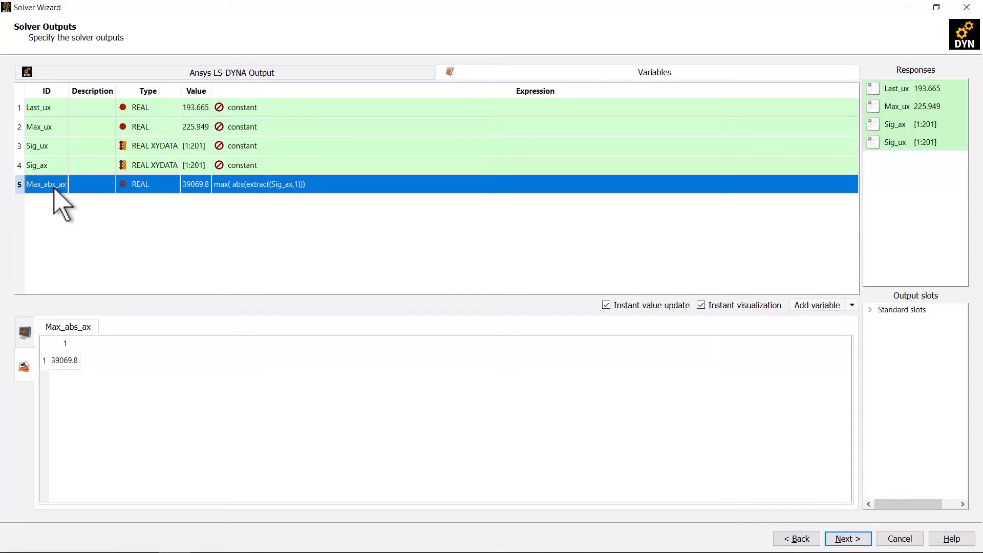
drag(52, 192, 901, 199)
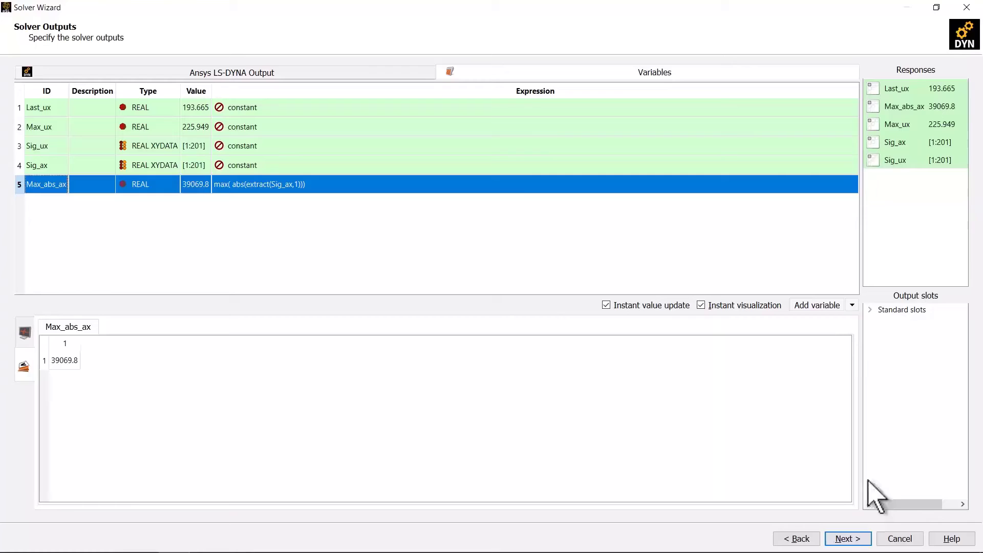
- On the criteria step, create constraint constr_Last_ux requiring Last_ux ≤ Max_ux
click(847, 540)
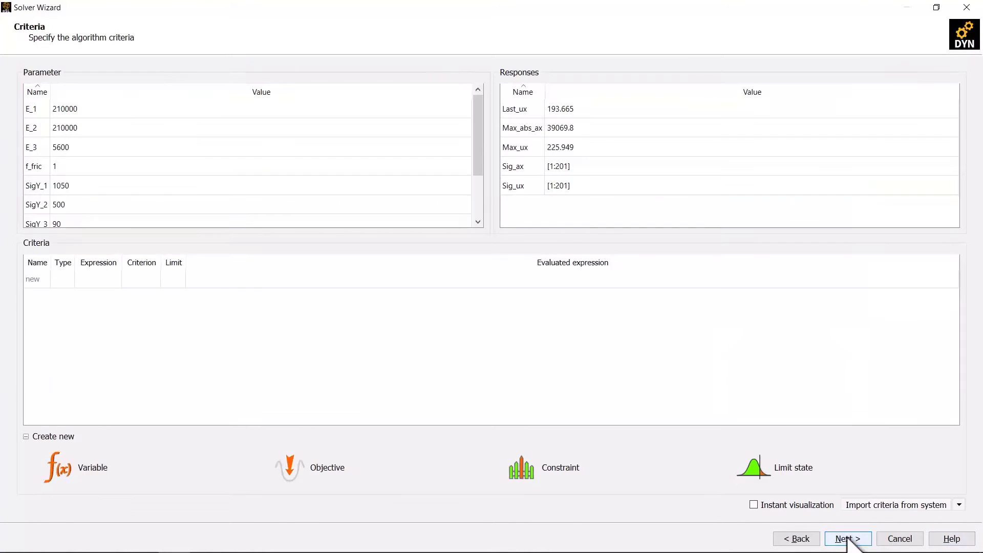
click(529, 110)
drag(526, 109, 542, 465)
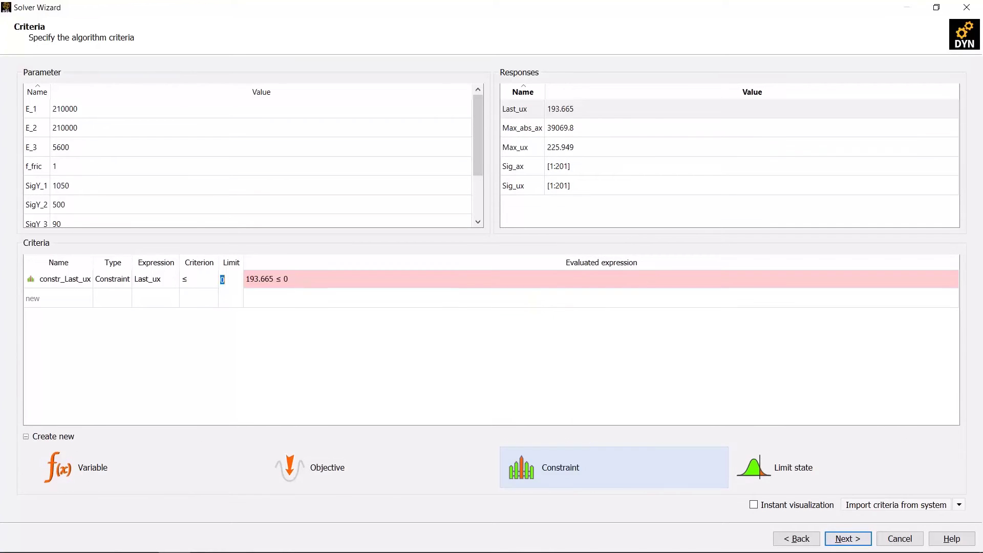
text(max)
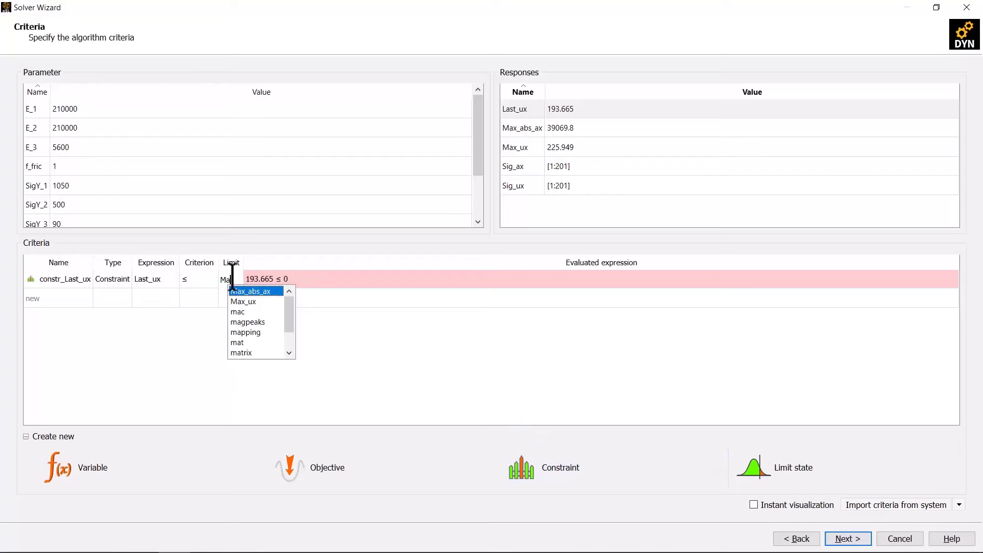
click(251, 301)
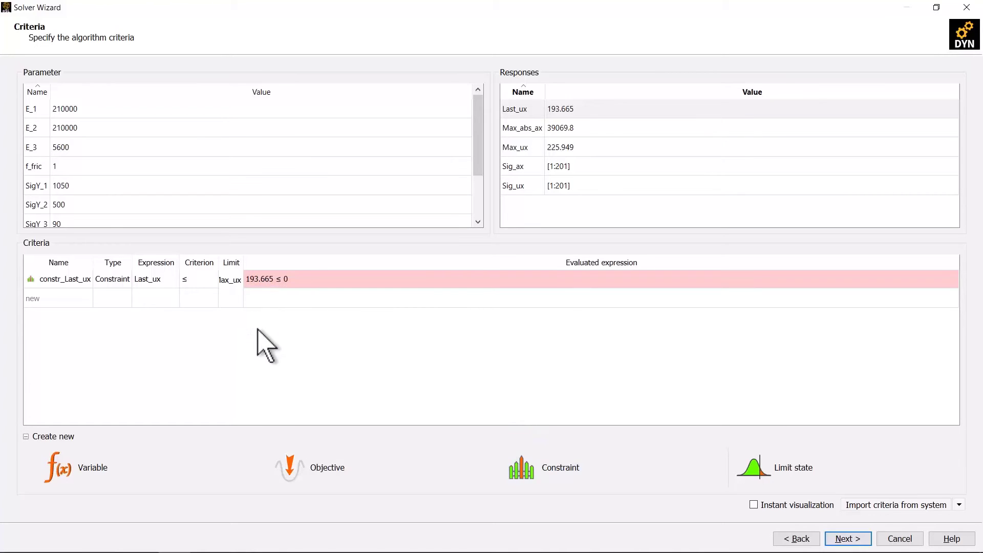
key(Return)
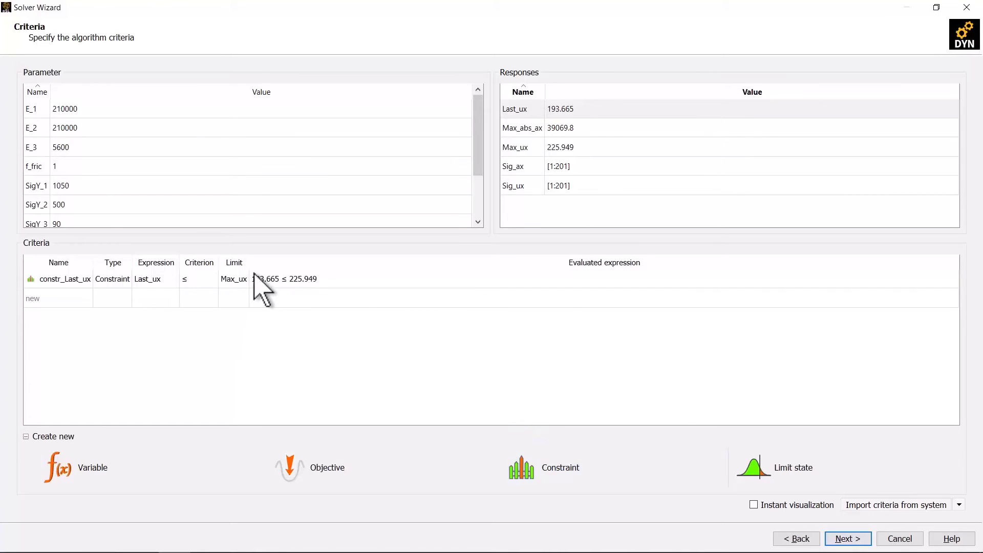
click(87, 283)
- Go to the Solver Process step and review the INTELMPI setting in the LS-DYNA batch script
click(849, 539)
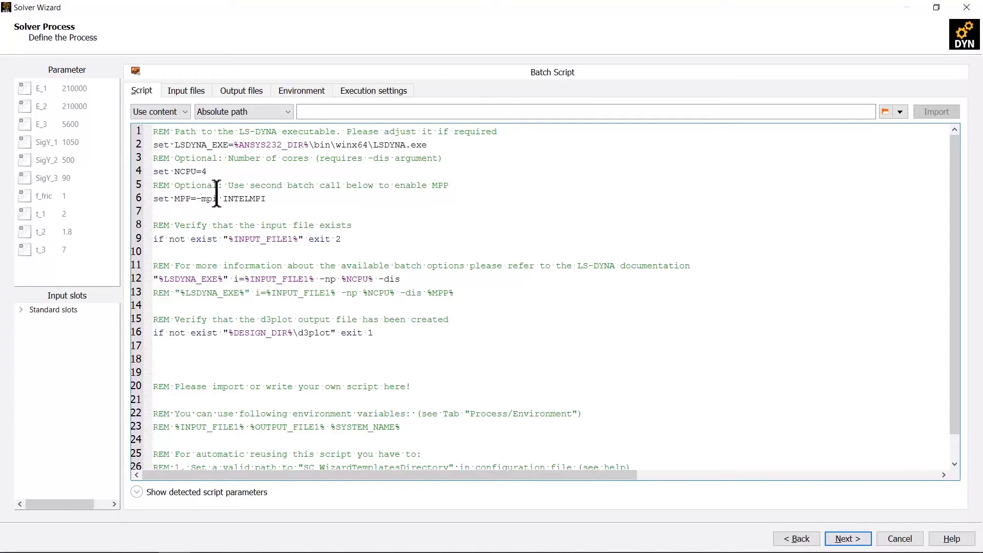
drag(229, 199, 228, 200)
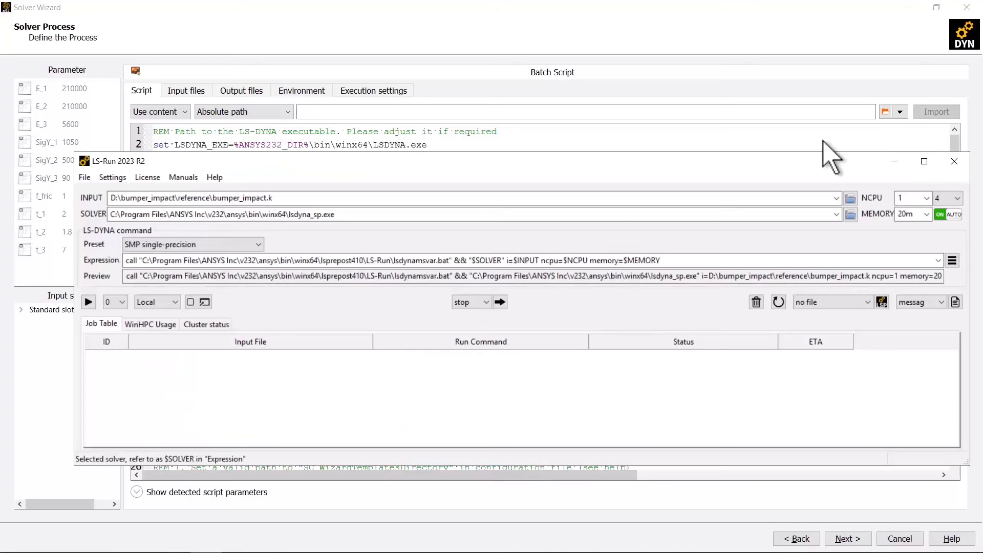
- Set LS-Run to NCPU 4 with the MPP double-precision IntelMPI preset
click(924, 161)
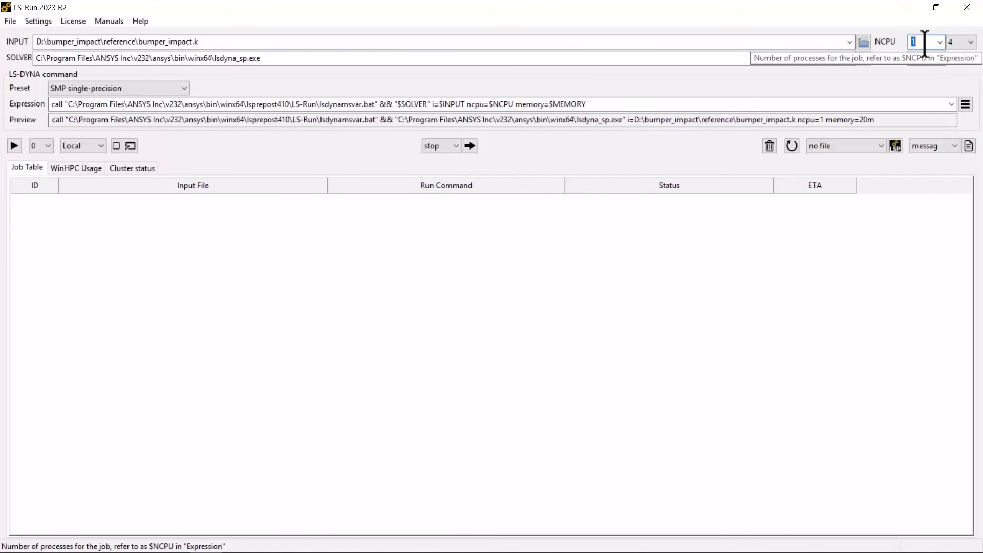
text(4)
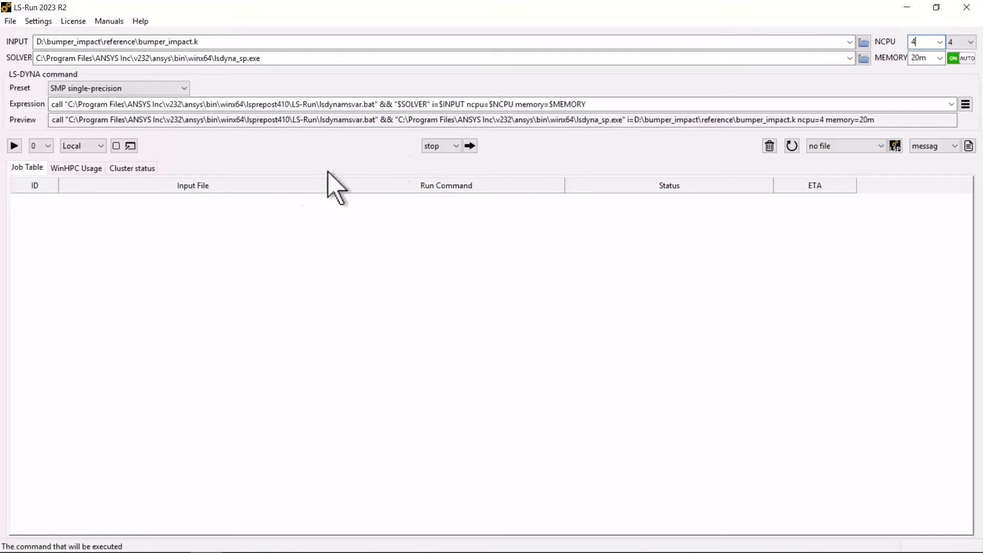
click(179, 92)
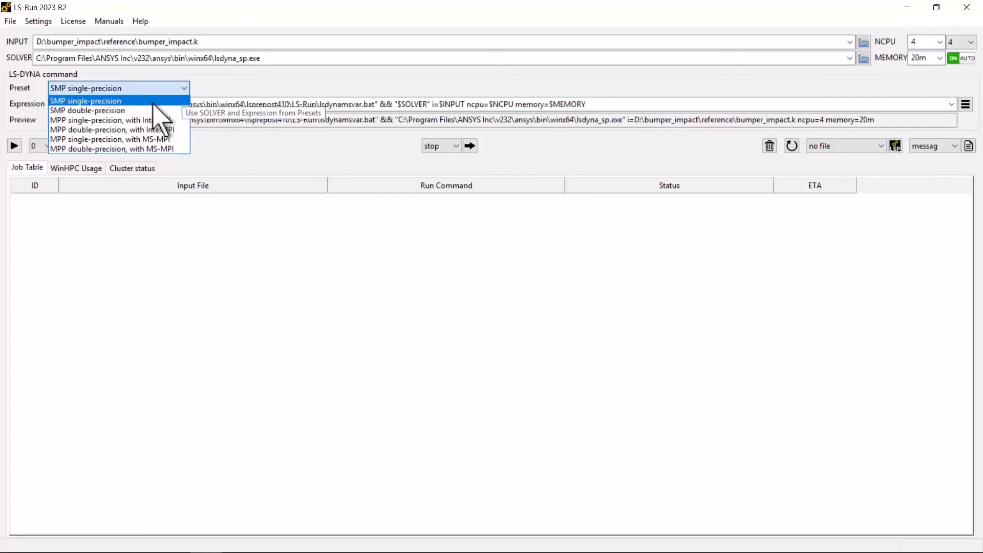
click(172, 129)
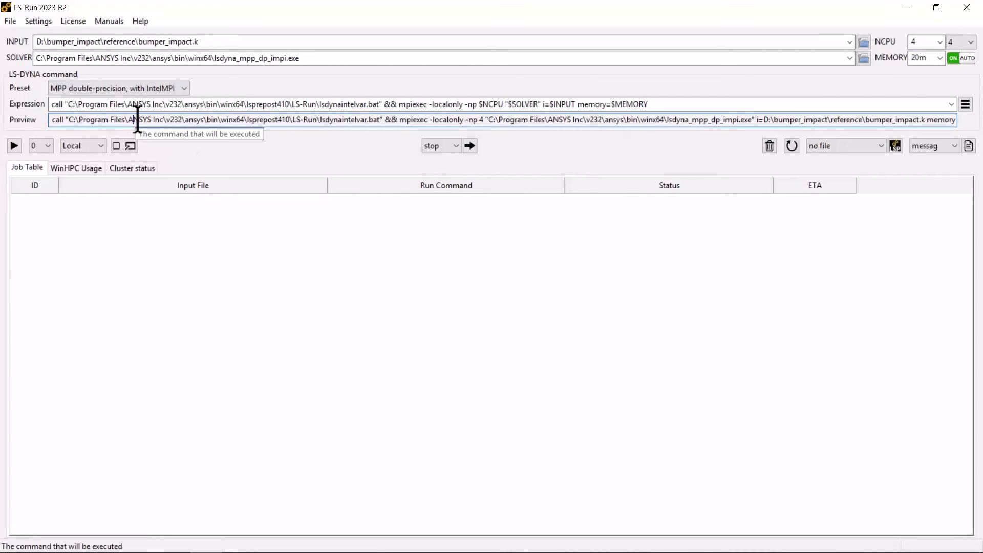
- Copy the previewed mpiexec -np 4 lsdyna_mpp_dp_impi.exe solver command
drag(51, 120, 942, 122)
right_click(941, 123)
click(867, 163)
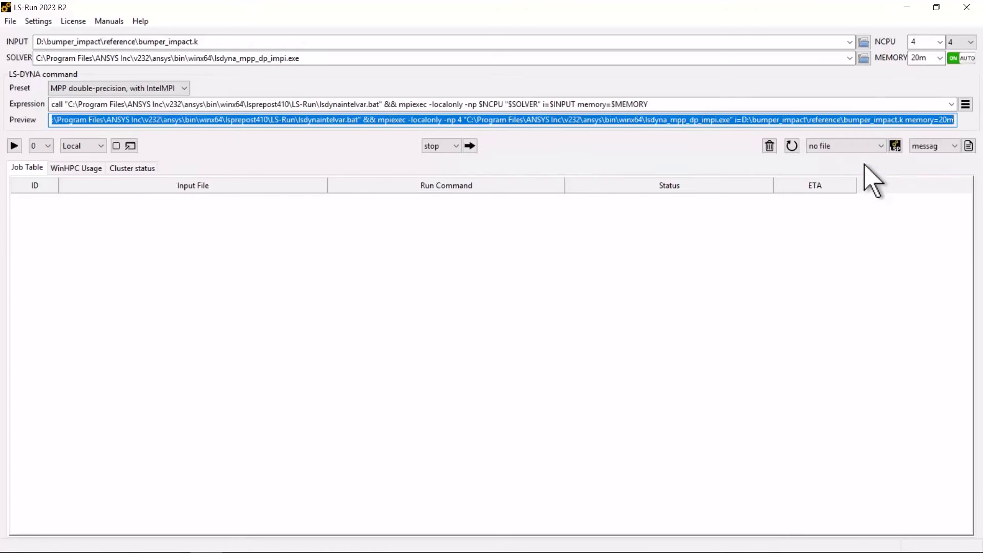
- Replace the optiSLang batch script with the copied mpiexec command
key(alt+Tab)
key(ctrl+a)
key(Delete)
key(ctrl+v)
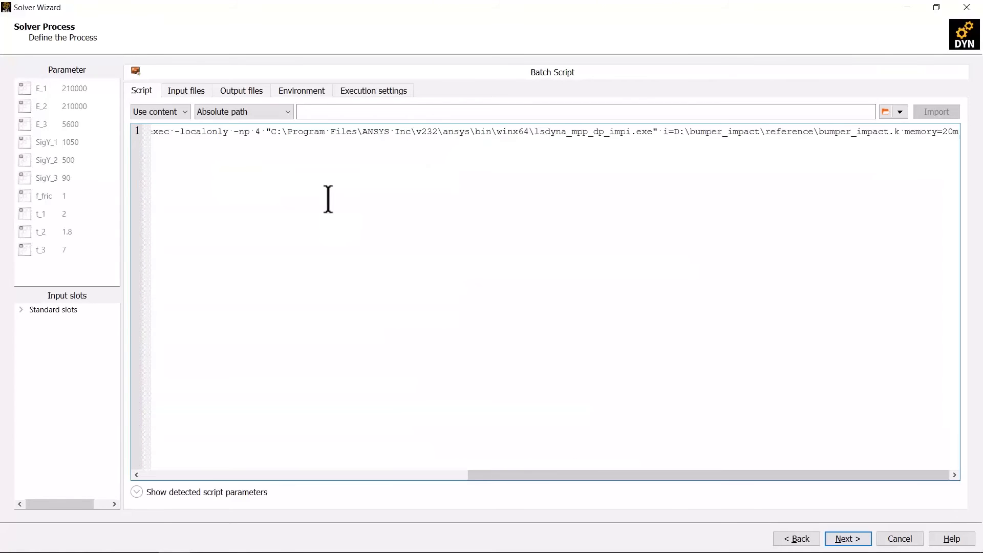
- Strip the D:\bumper_impact\reference\ path so the script uses i=bumper_impact.k, then continue
drag(461, 474, 611, 466)
drag(635, 132, 800, 132)
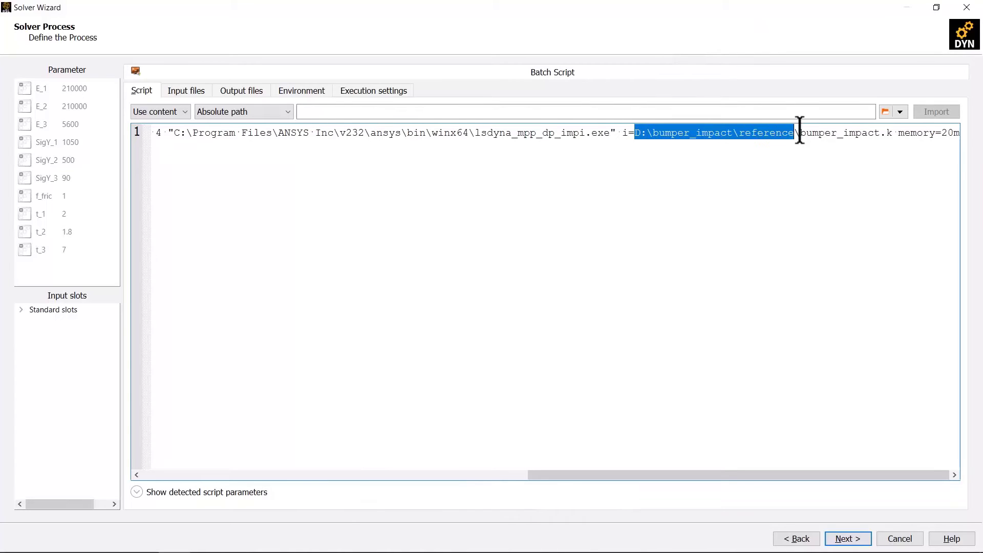
key(Delete)
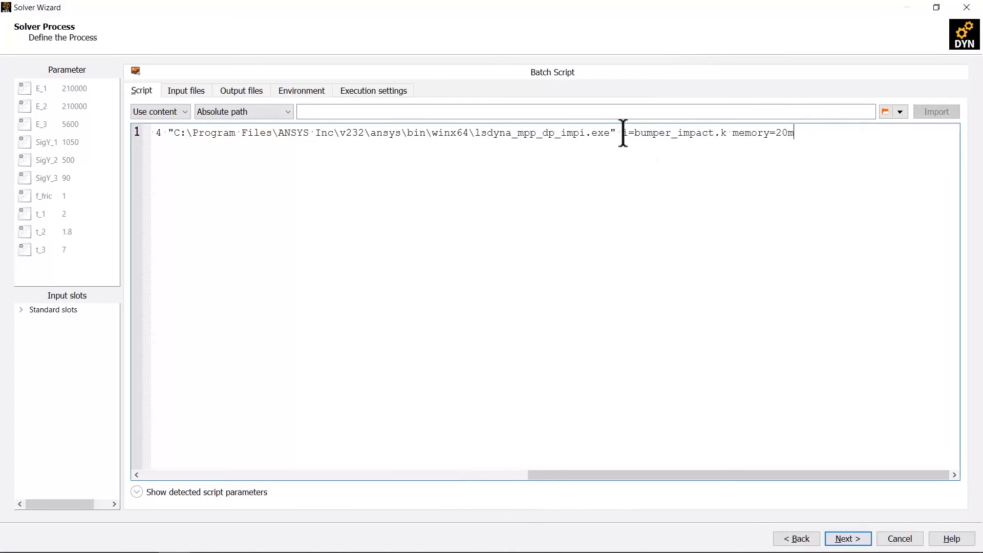
drag(623, 133, 728, 134)
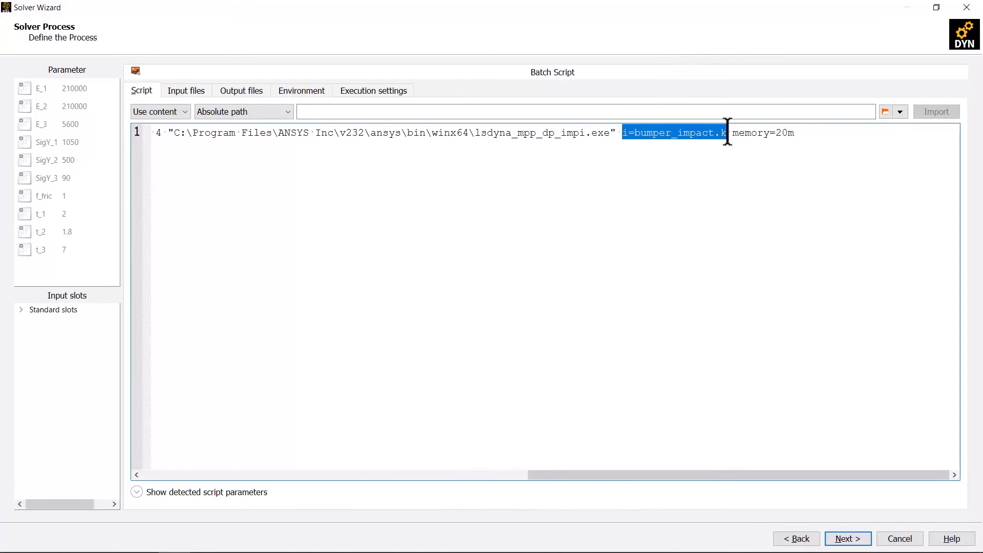
click(846, 539)
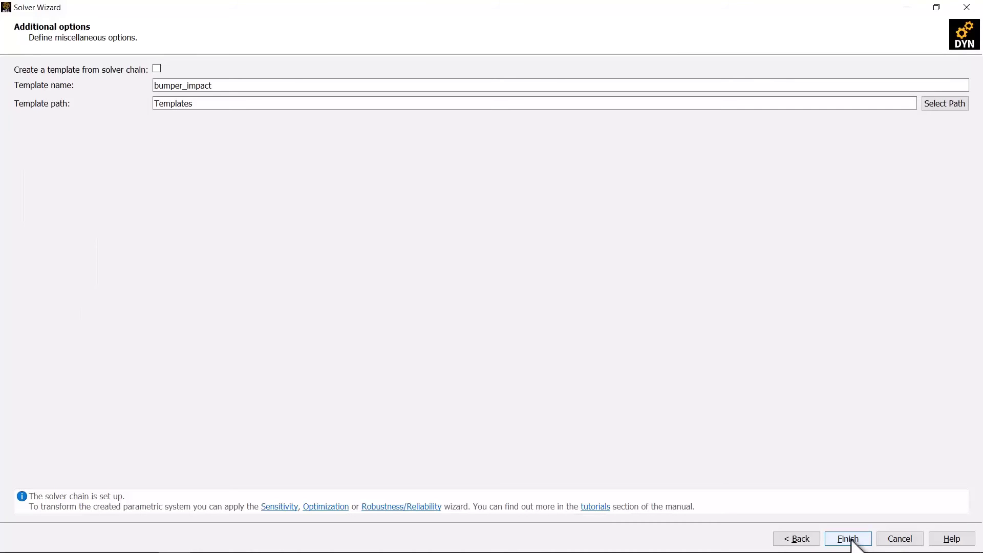
- Finish the solver chain, widen the system, add an Excel node after Responses and open its settings
click(851, 540)
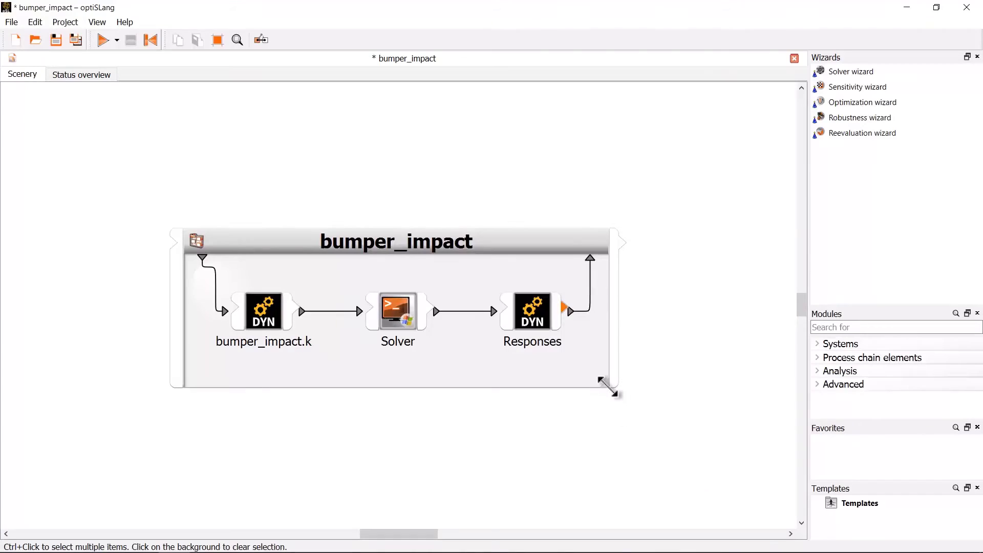
drag(633, 387, 769, 390)
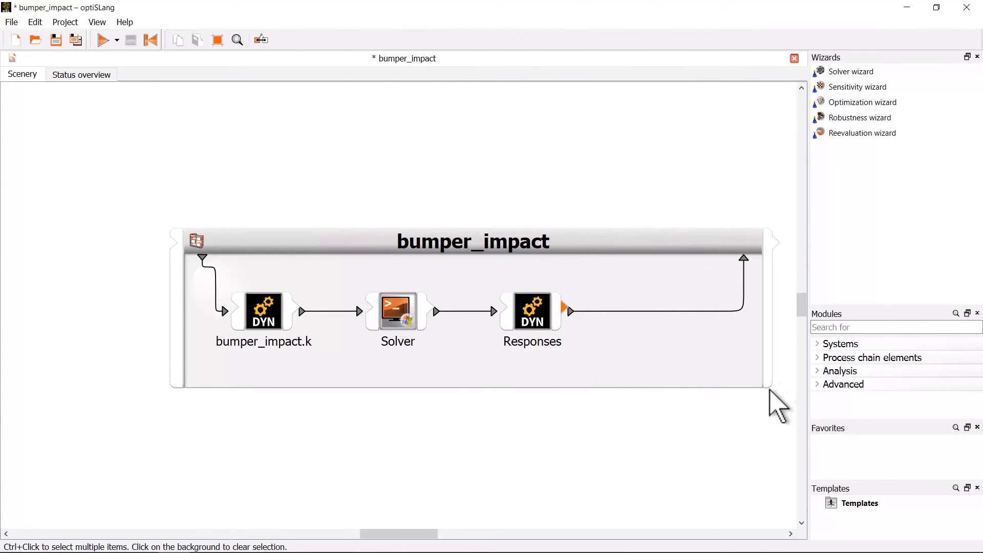
click(854, 327)
text(e)
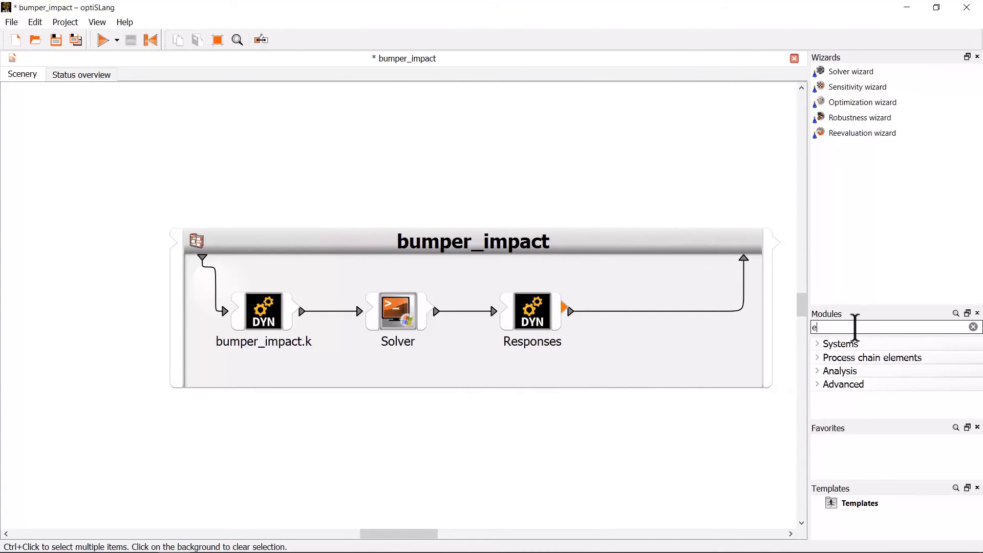
text(xcel)
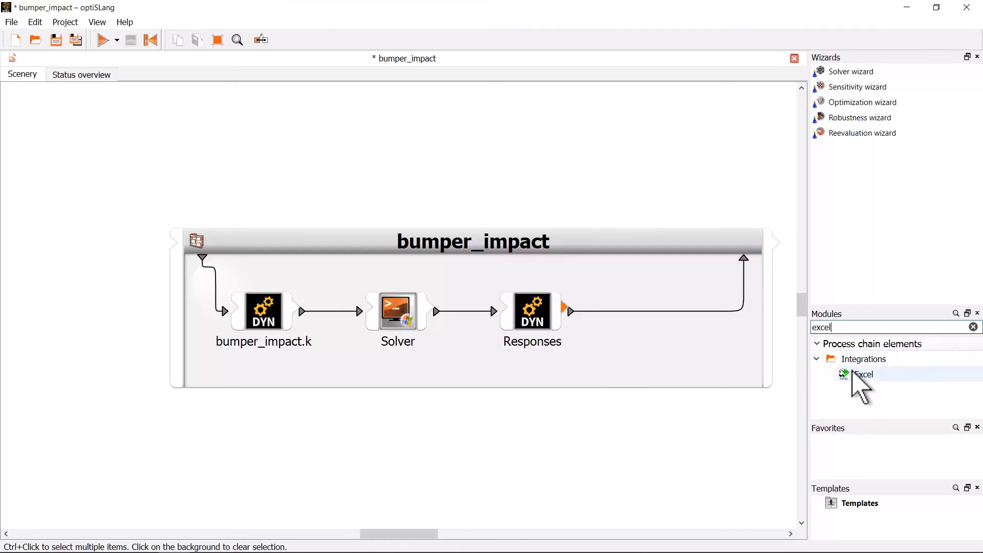
mouse_move(856, 384)
mouse_down()
mouse_move(884, 390)
mouse_move(661, 317)
mouse_move(665, 328)
mouse_up()
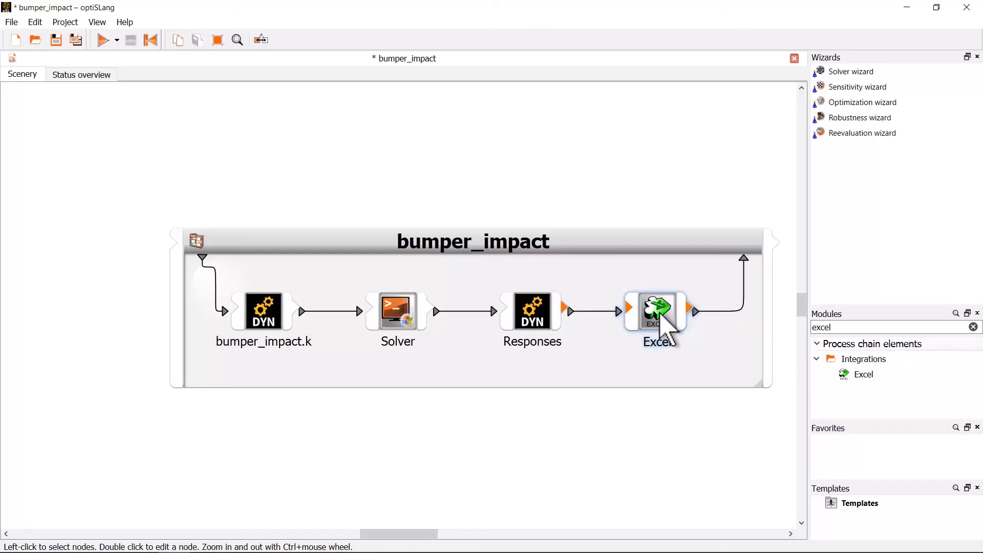
right_click(661, 314)
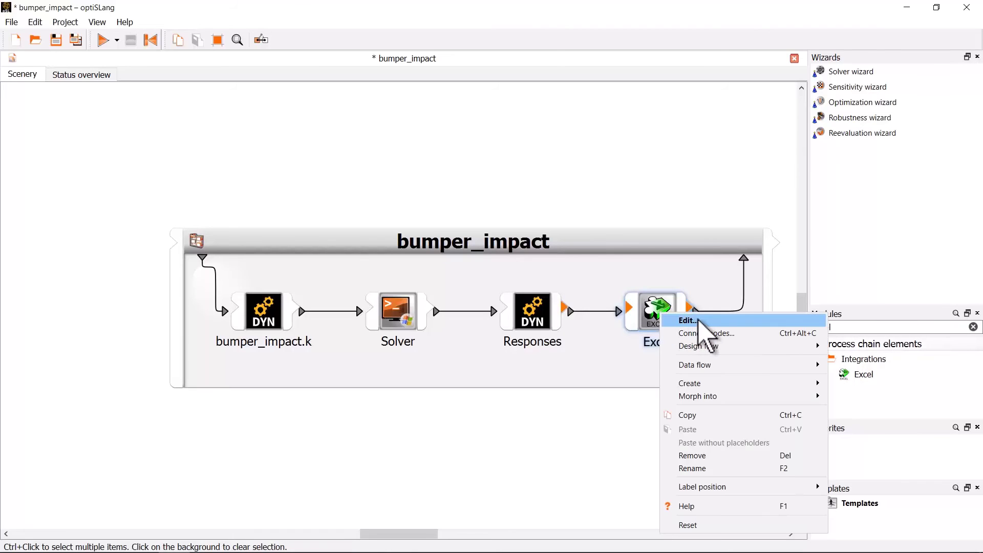
click(686, 321)
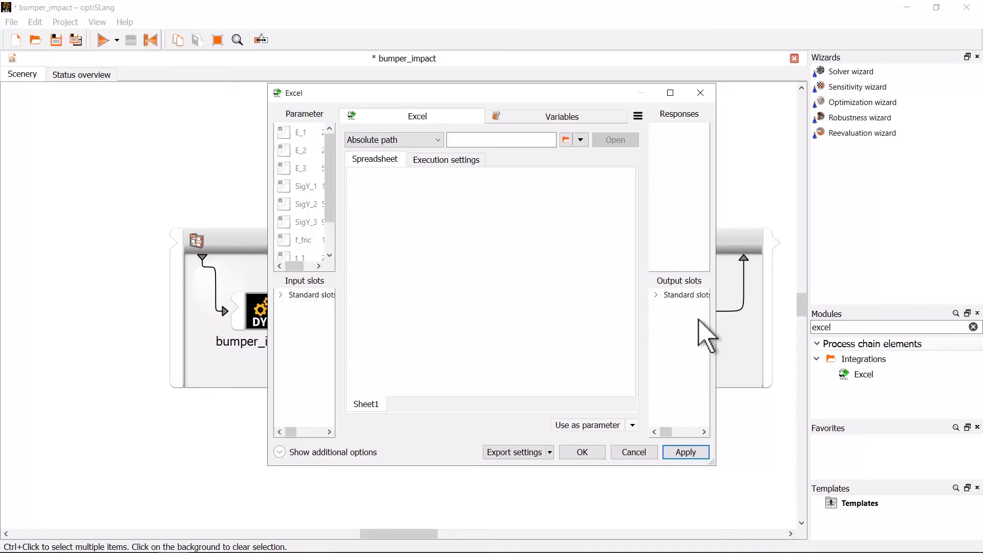
- Load reference\cost_calculation.xlsx into the Excel node
click(565, 140)
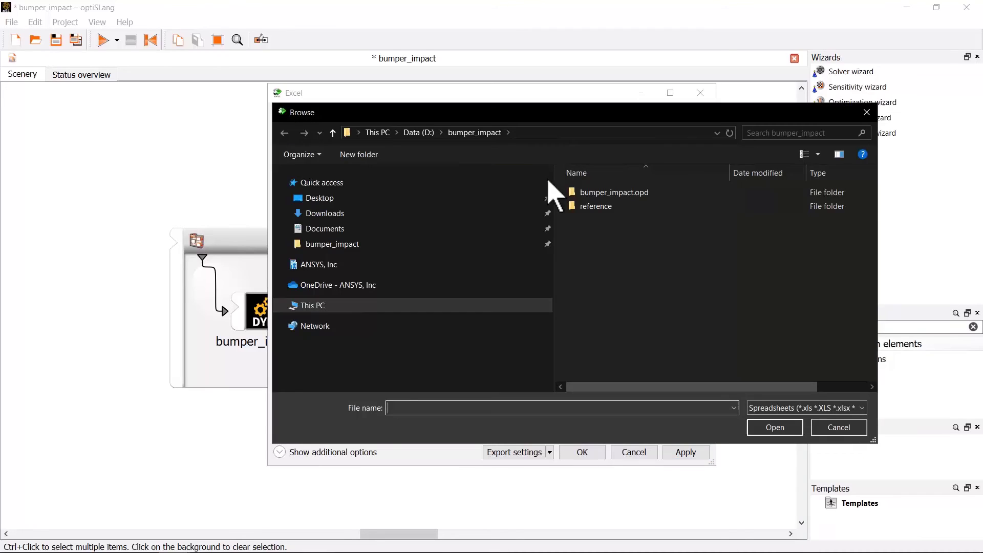
double_click(594, 206)
double_click(607, 193)
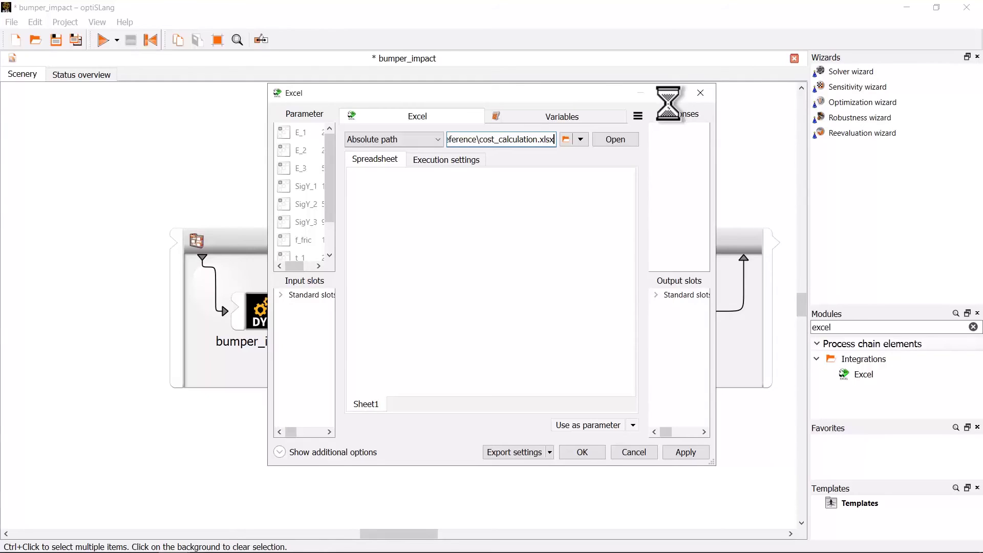
- Link the named cells t_1, t_2 and t_3 to the matching parameters
double_click(671, 94)
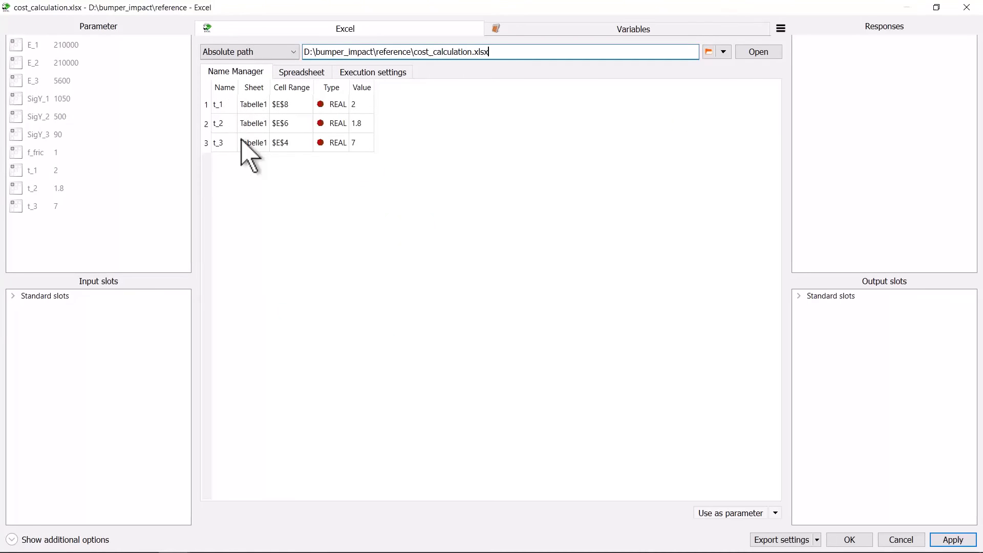
click(226, 108)
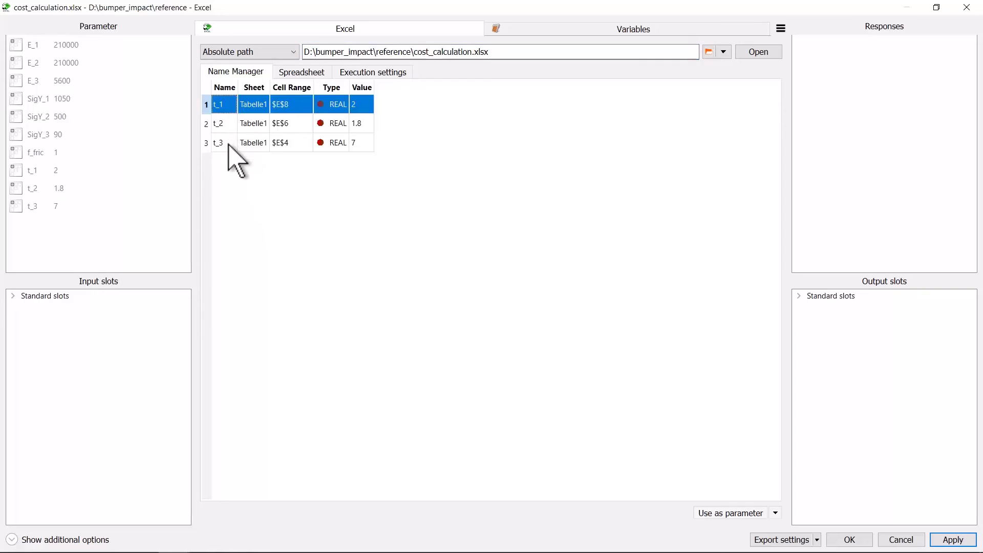
shift+click(227, 143)
drag(226, 144, 123, 250)
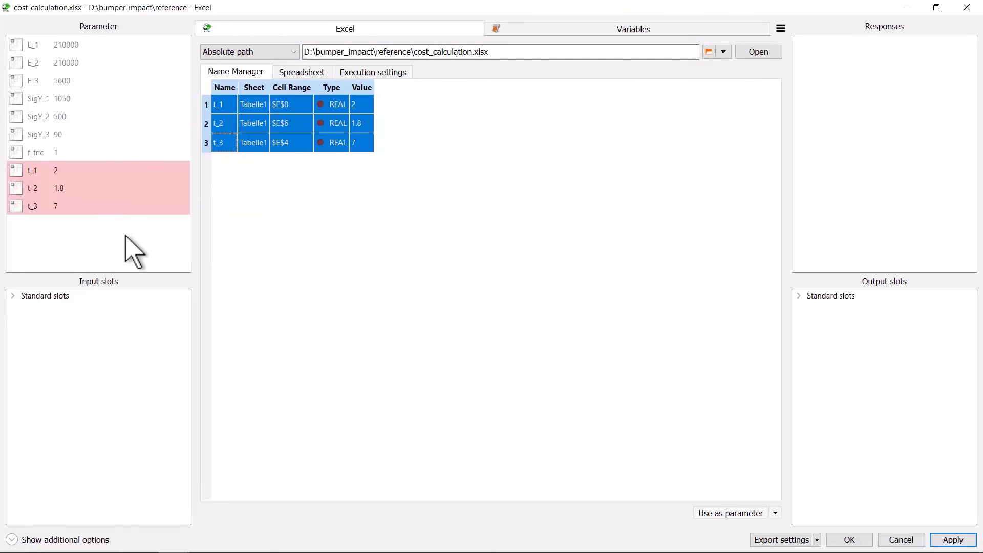
click(39, 173)
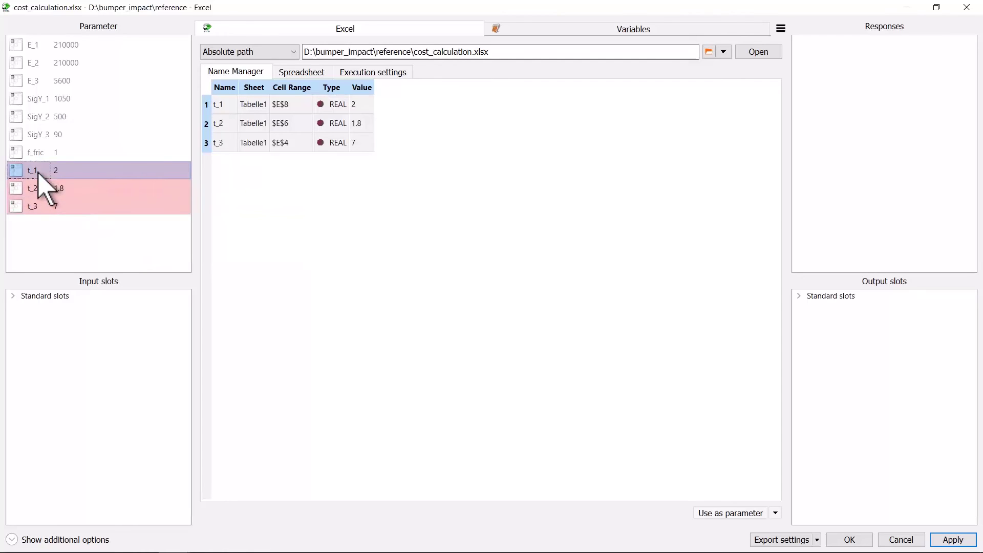
click(37, 189)
click(32, 206)
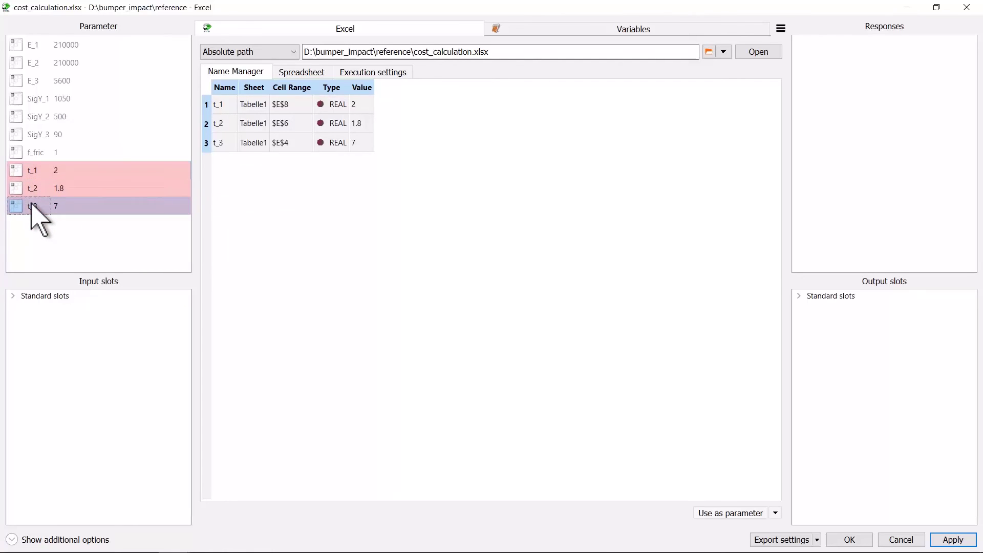
- In the Spreadsheet view, check which cells parameters t_1, t_2 and t_3 feed
click(302, 73)
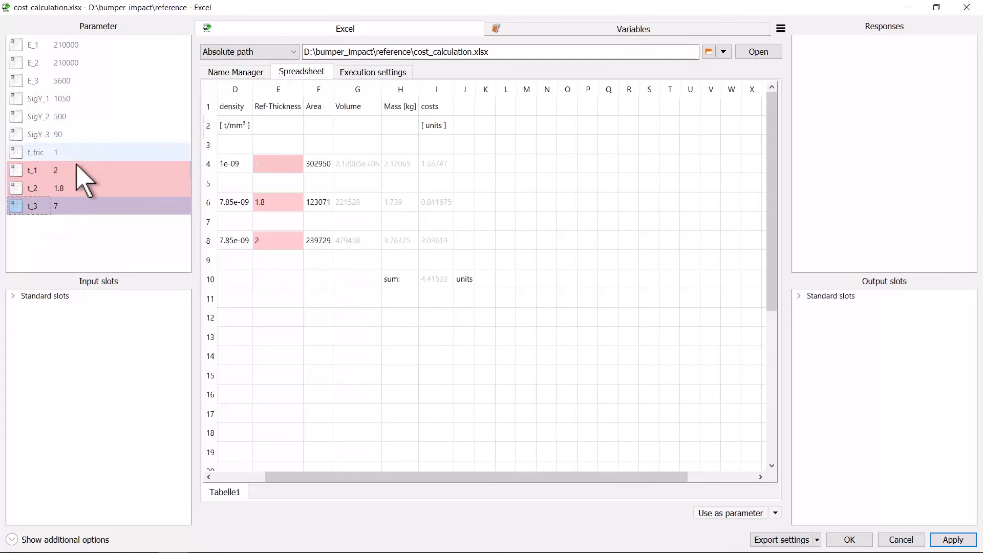
click(58, 170)
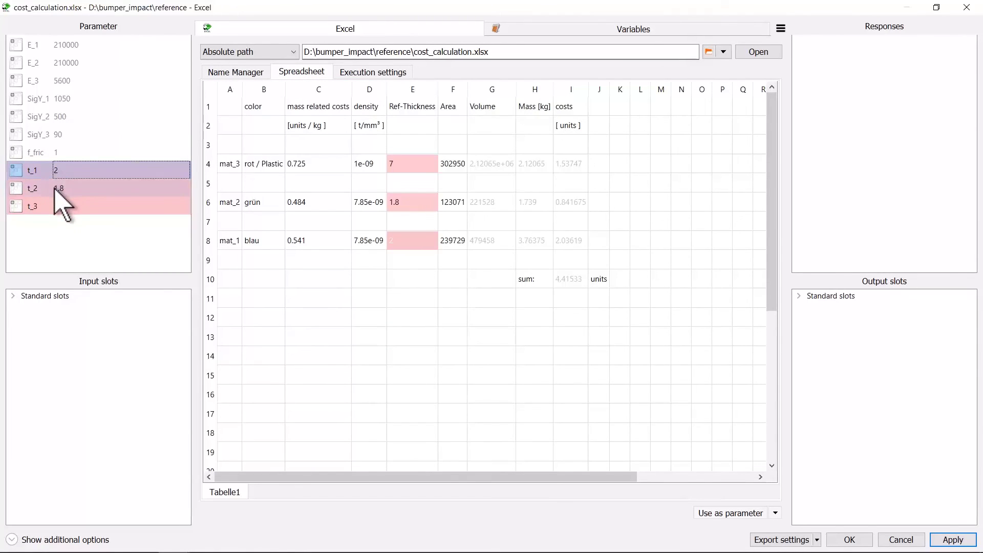
click(56, 188)
click(56, 205)
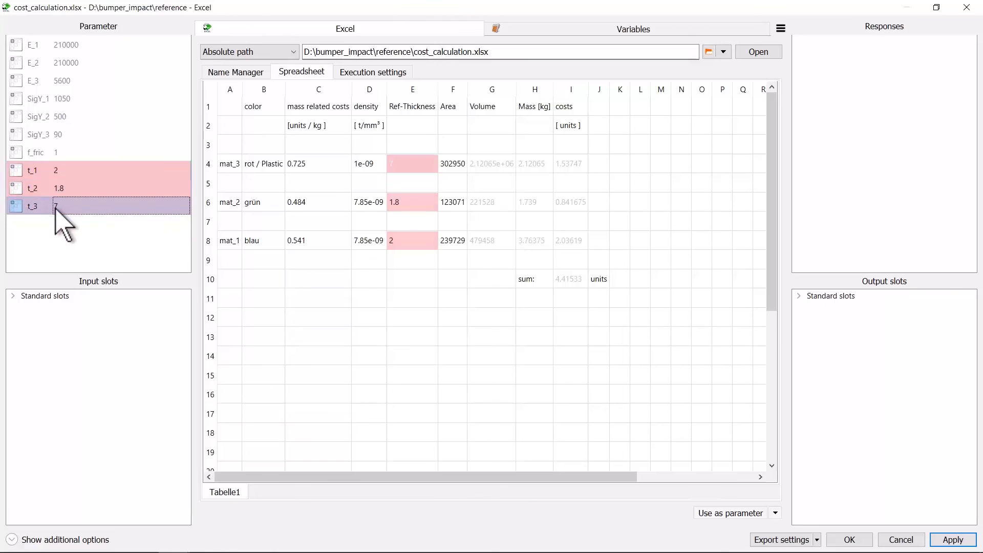
click(286, 297)
- Make the I10 cost sum (4.41533) a response named costs and save the Excel settings
click(570, 279)
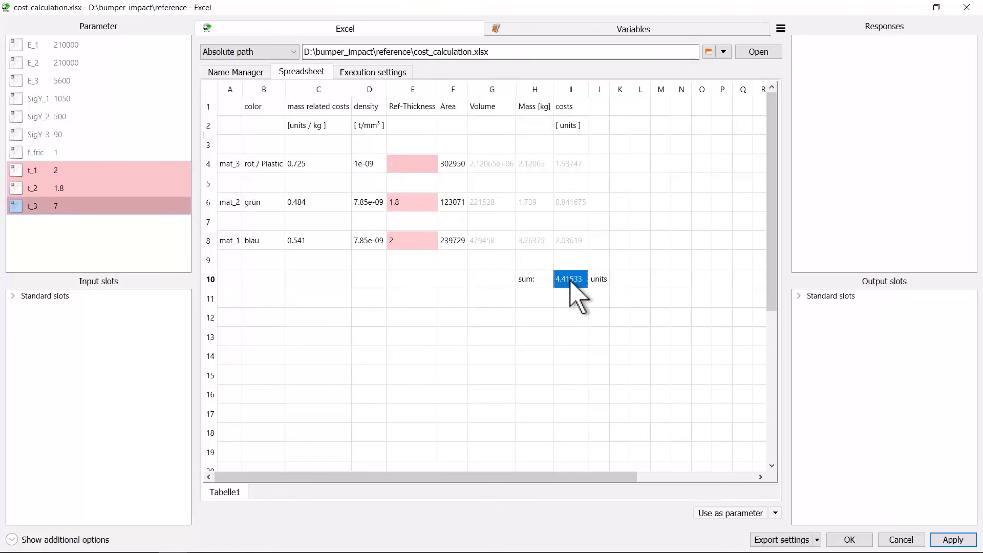
drag(575, 276, 850, 170)
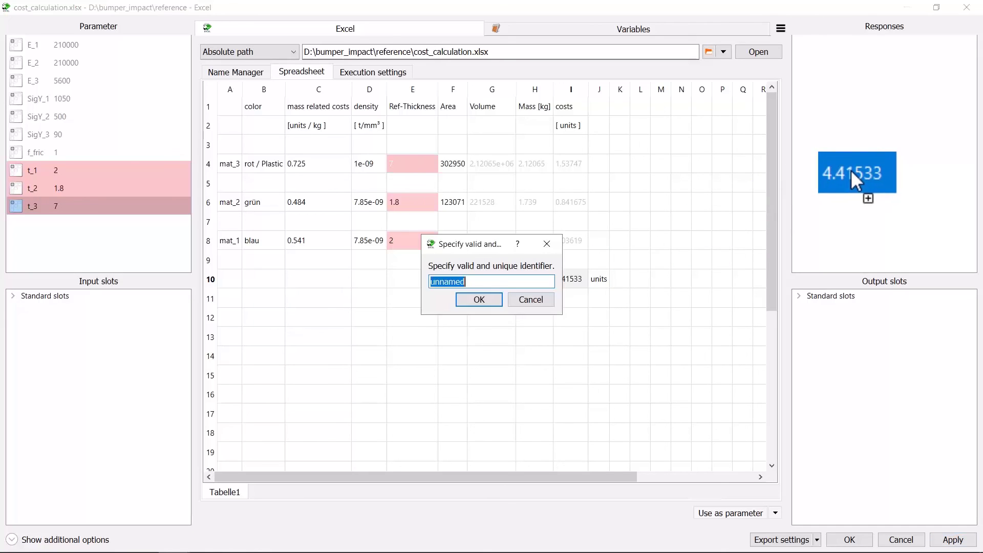
text(costs)
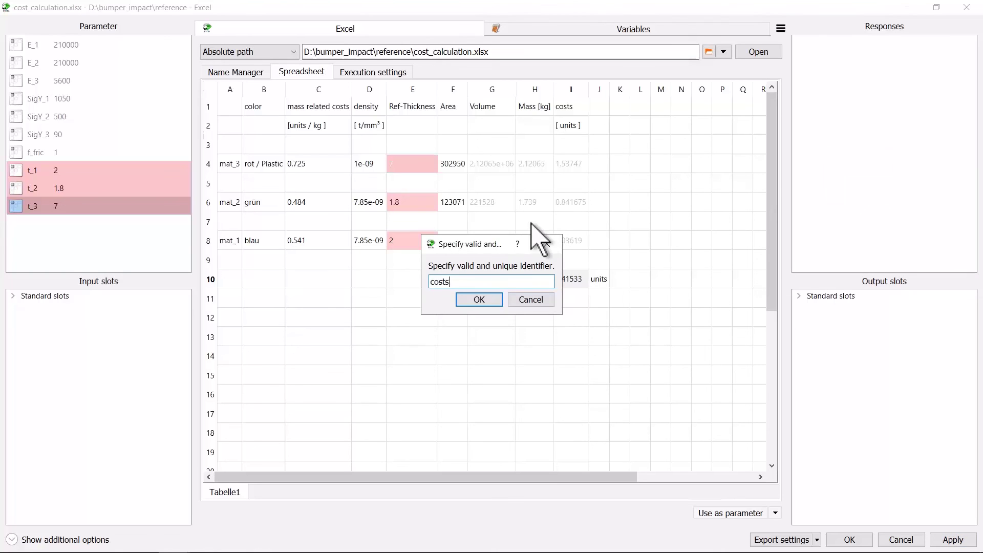
click(479, 300)
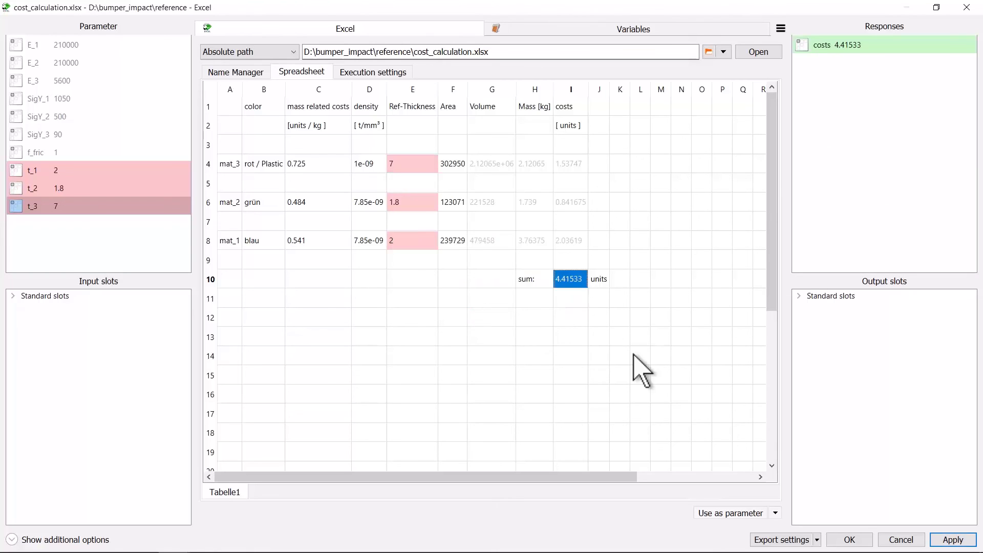
click(860, 540)
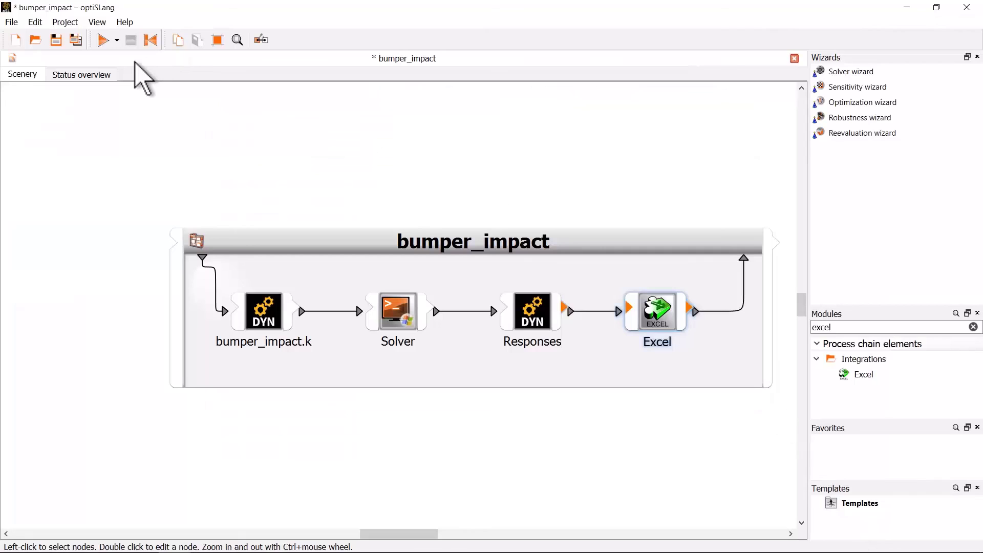
- Start a test run of the bumper_impact chain
click(103, 40)
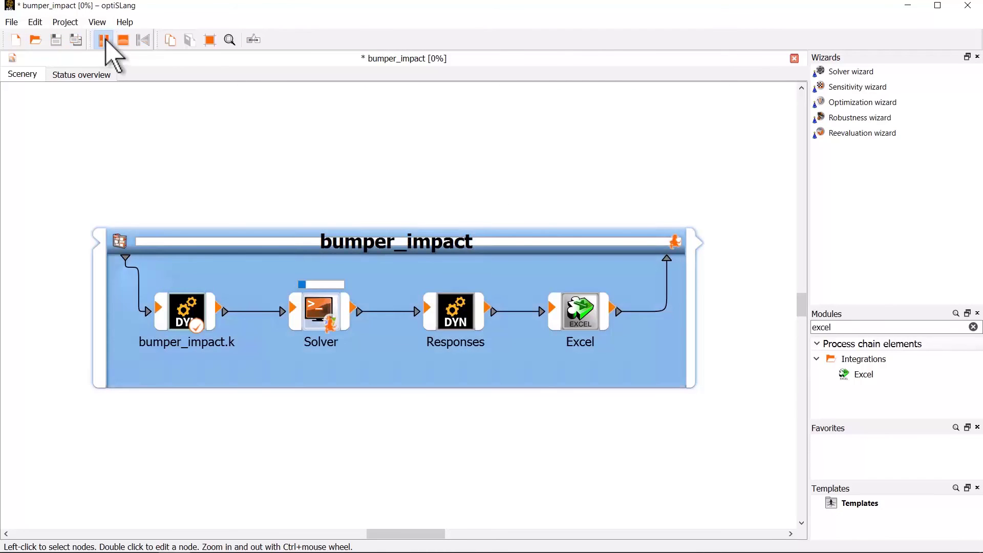